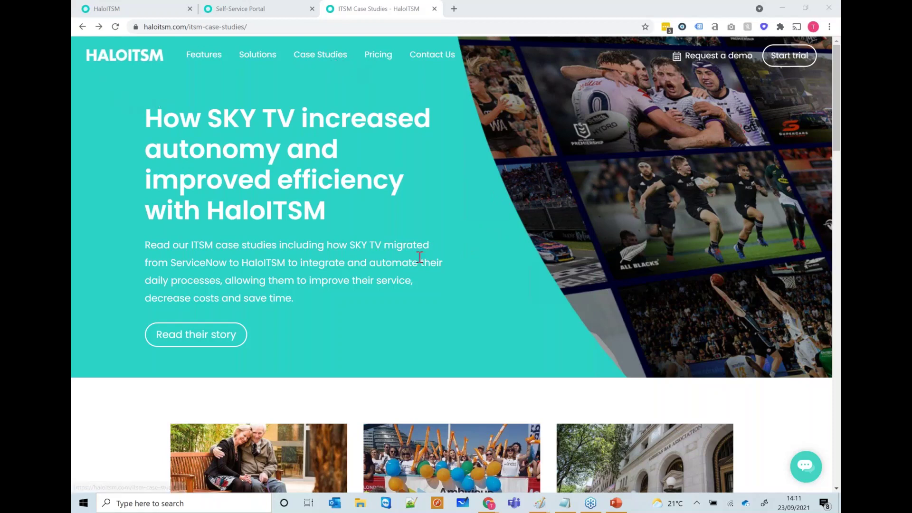
Step: Browse the customer case studies on the HaloITSM website
{"action": "scroll", "coordinate": [419, 257], "scroll_direction": "down", "scroll_amount": 1}
{"action": "scroll", "coordinate": [419, 257], "scroll_direction": "down", "scroll_amount": 4}
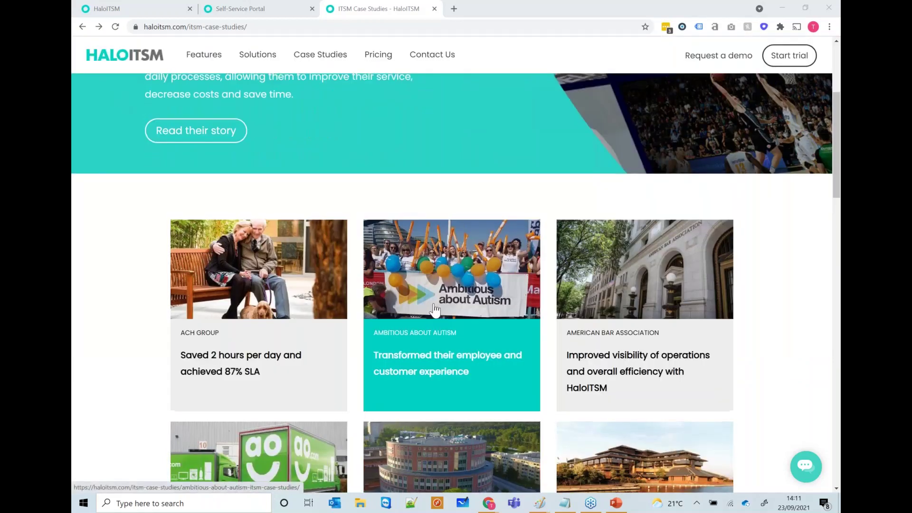
{"action": "scroll", "coordinate": [432, 305], "scroll_direction": "up", "scroll_amount": 4}
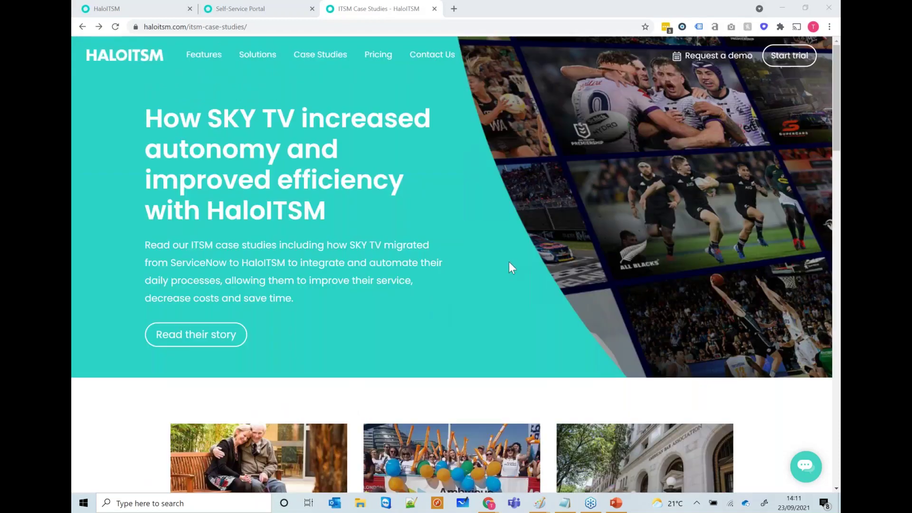
Step: View the HaloITSM agent home page and the self-service portal, ending back on the agent home page
{"action": "left_click", "coordinate": [134, 14]}
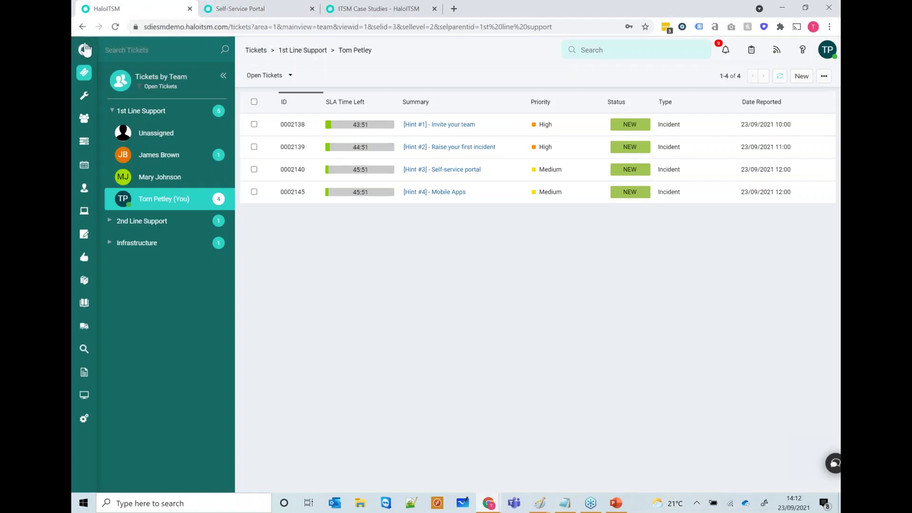
{"action": "left_click", "coordinate": [83, 49]}
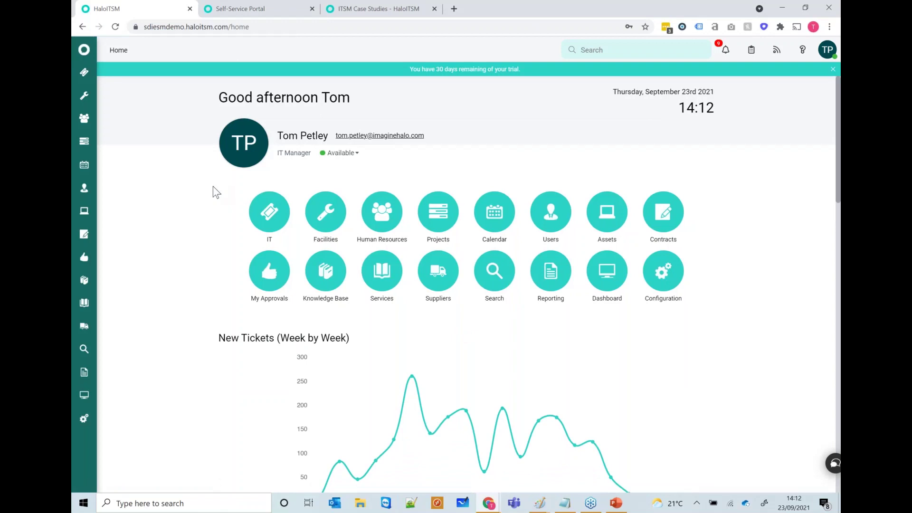
{"action": "left_click", "coordinate": [254, 9]}
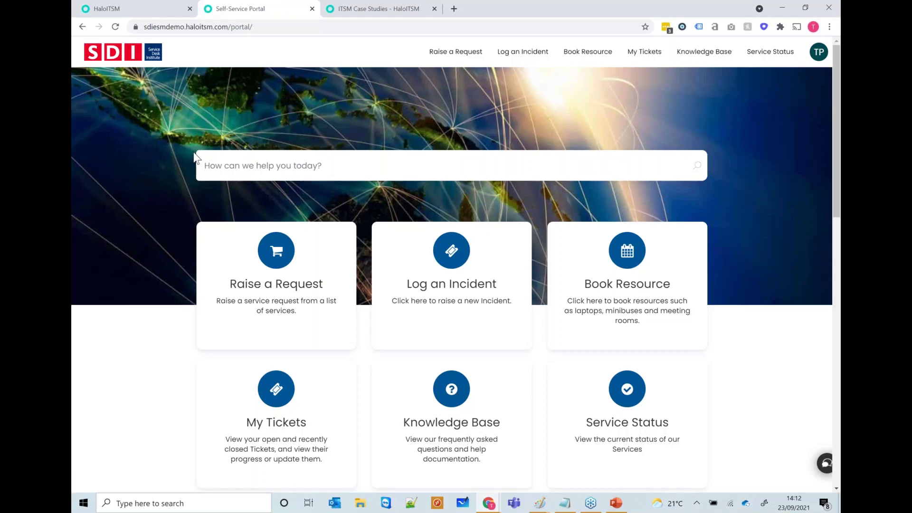
{"action": "left_click", "coordinate": [95, 9]}
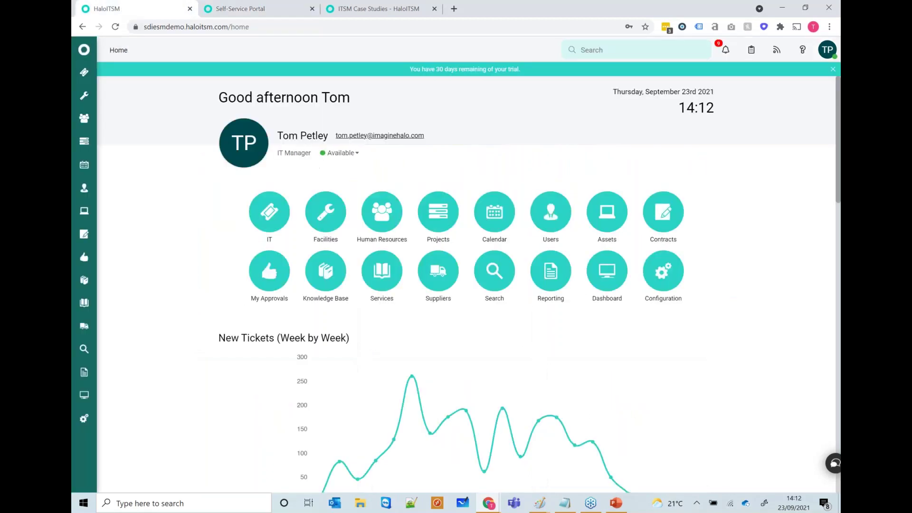
Step: Open the organisation's configuration and view its organisational chart
{"action": "left_click", "coordinate": [679, 280]}
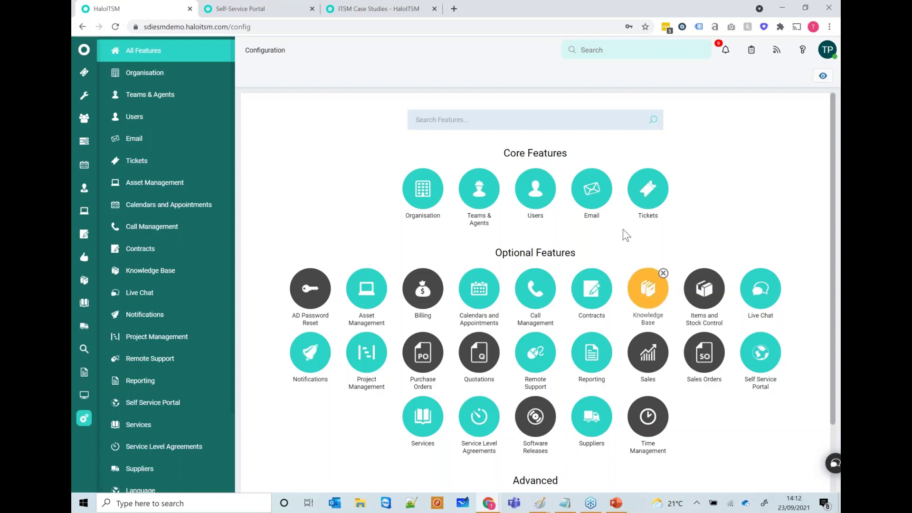
{"action": "left_click", "coordinate": [423, 189]}
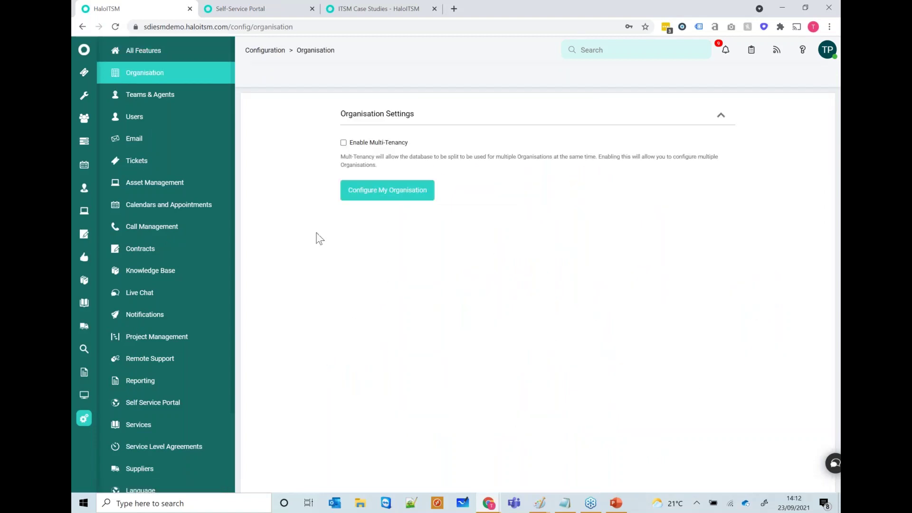
{"action": "left_click", "coordinate": [377, 195]}
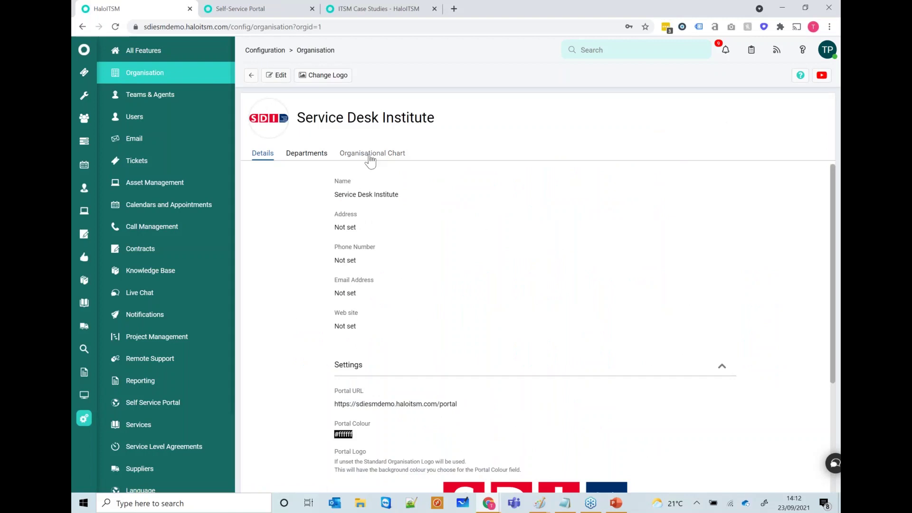
{"action": "left_click", "coordinate": [374, 164]}
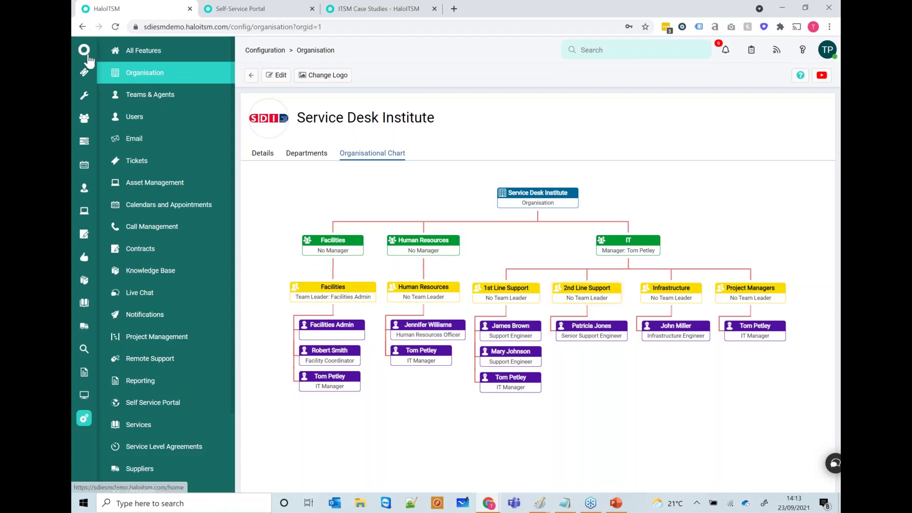
Step: Open the IT tickets and list the 1st Line Support queue, ending on the signed-in agent's own tickets
{"action": "left_click", "coordinate": [85, 50]}
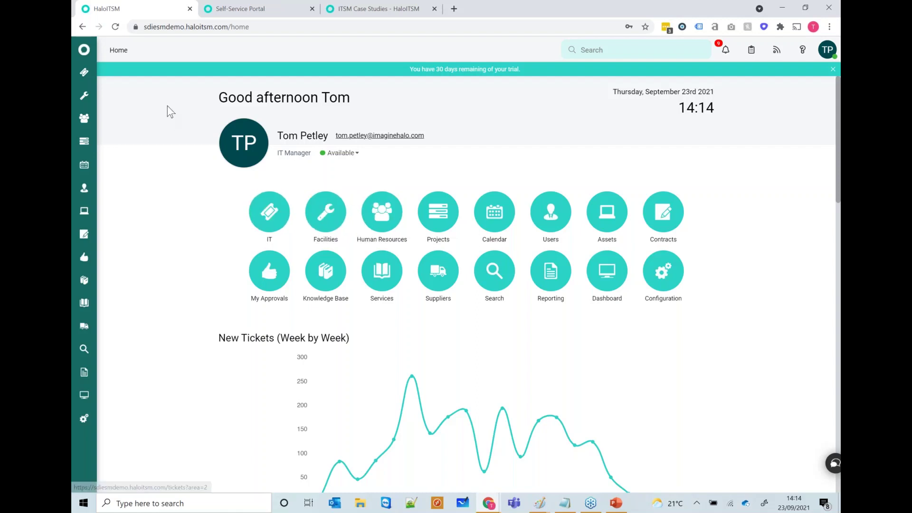
{"action": "left_click", "coordinate": [84, 75]}
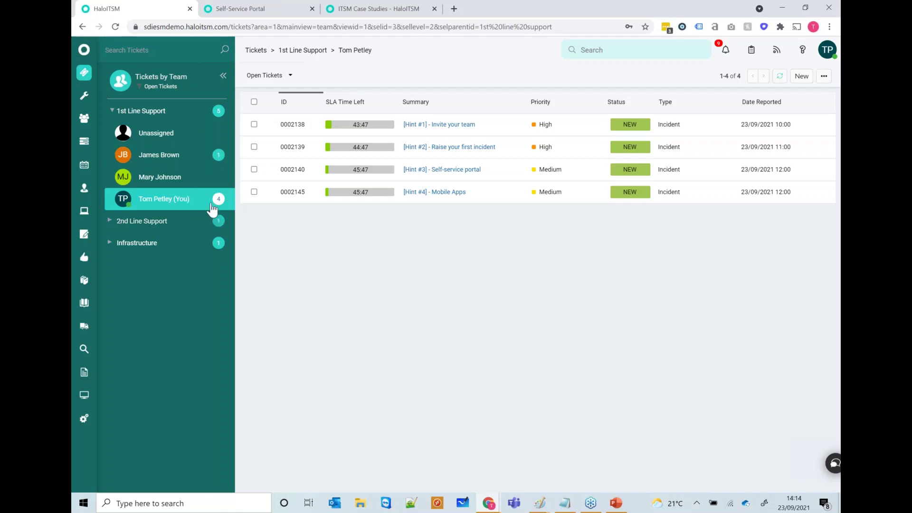
{"action": "left_click", "coordinate": [173, 112]}
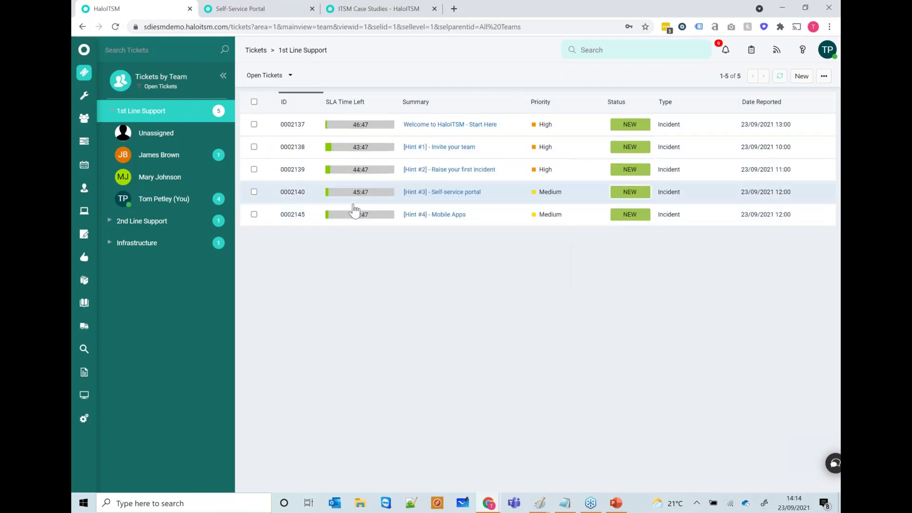
{"action": "left_click", "coordinate": [220, 198]}
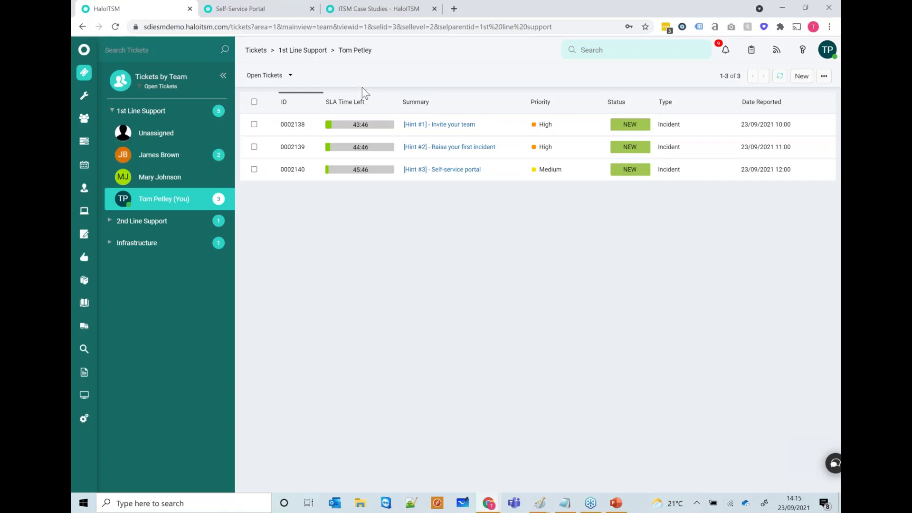
Step: Sort the ticket list by SLA time left and try out a "high" priority filter, clearing it again
{"action": "left_click", "coordinate": [355, 105]}
{"action": "left_click", "coordinate": [596, 102]}
{"action": "type", "text": "high"}
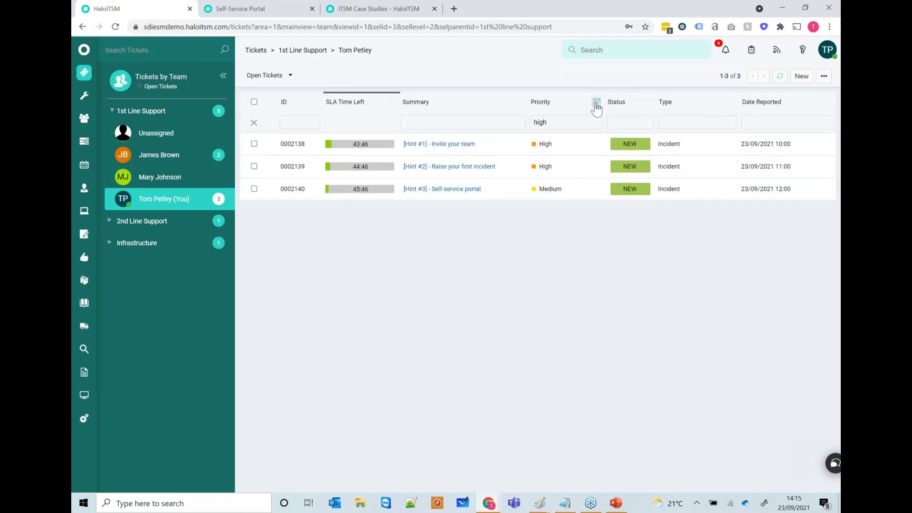
{"action": "key", "text": "BackSpace"}
{"action": "key", "text": "BackSpace"}
{"action": "key", "text": "BackSpace"}
{"action": "key", "text": "BackSpace"}
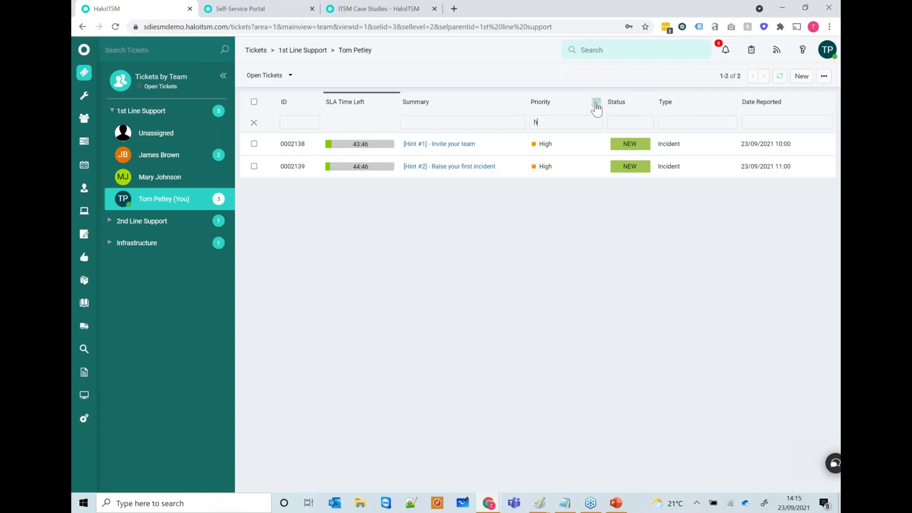
Step: Add a User column to the Default Columns profile, place it directly after ID and save the profile
{"action": "left_click", "coordinate": [823, 76]}
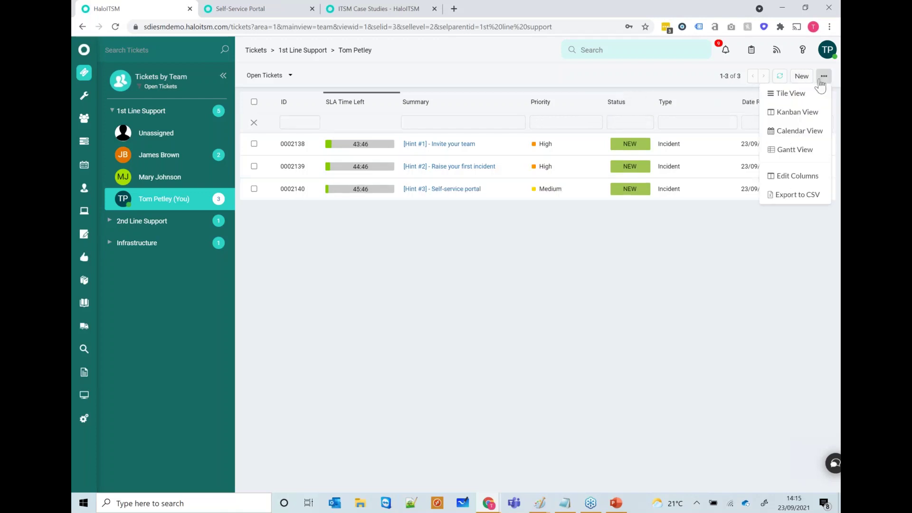
{"action": "left_click", "coordinate": [802, 180]}
{"action": "left_click", "coordinate": [432, 298]}
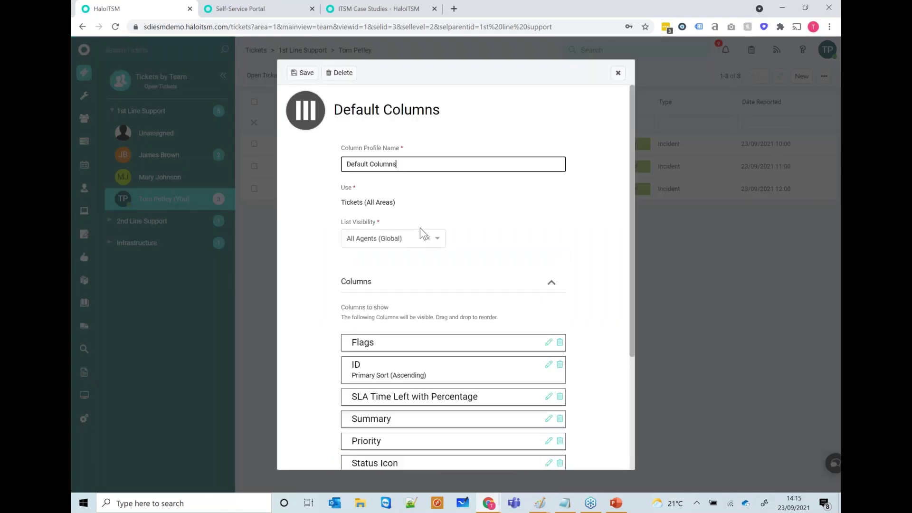
{"action": "scroll", "coordinate": [421, 233], "scroll_direction": "down", "scroll_amount": 4}
{"action": "left_click", "coordinate": [560, 359]}
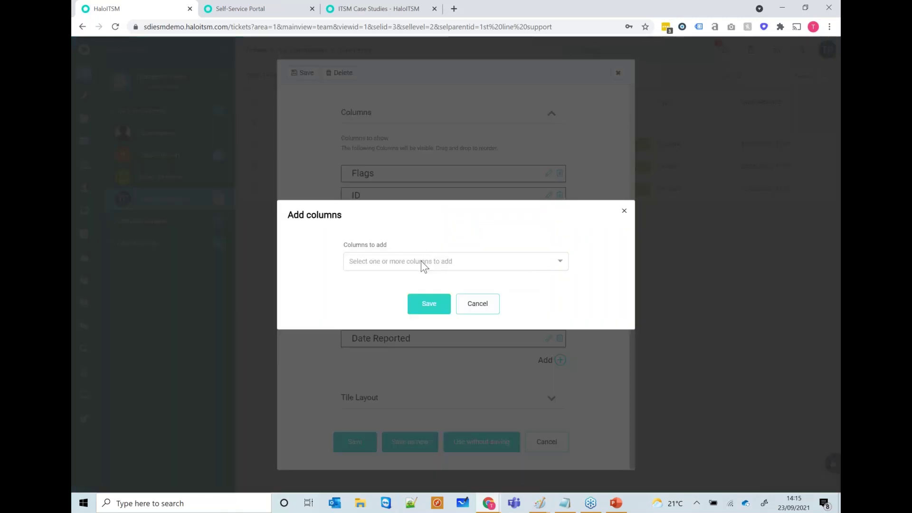
{"action": "left_click", "coordinate": [421, 260]}
{"action": "left_click", "coordinate": [421, 256]}
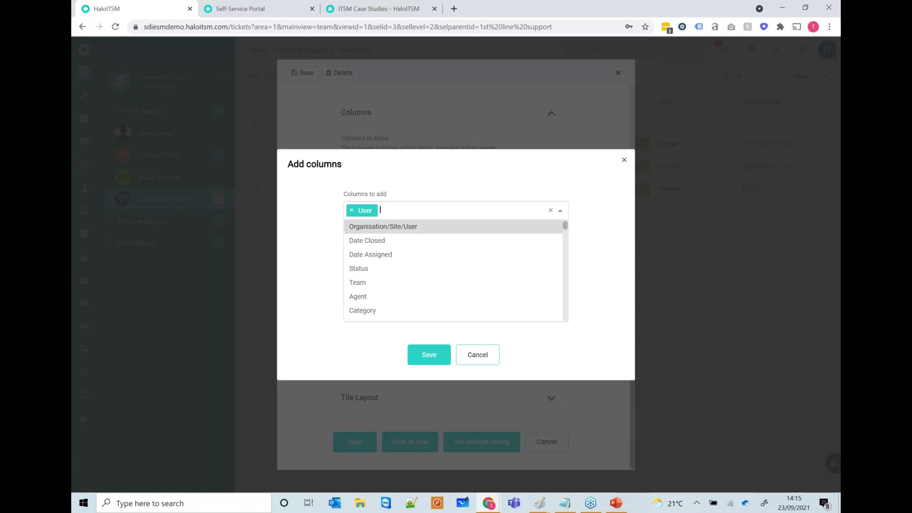
{"action": "left_click", "coordinate": [440, 350]}
{"action": "left_click", "coordinate": [437, 308]}
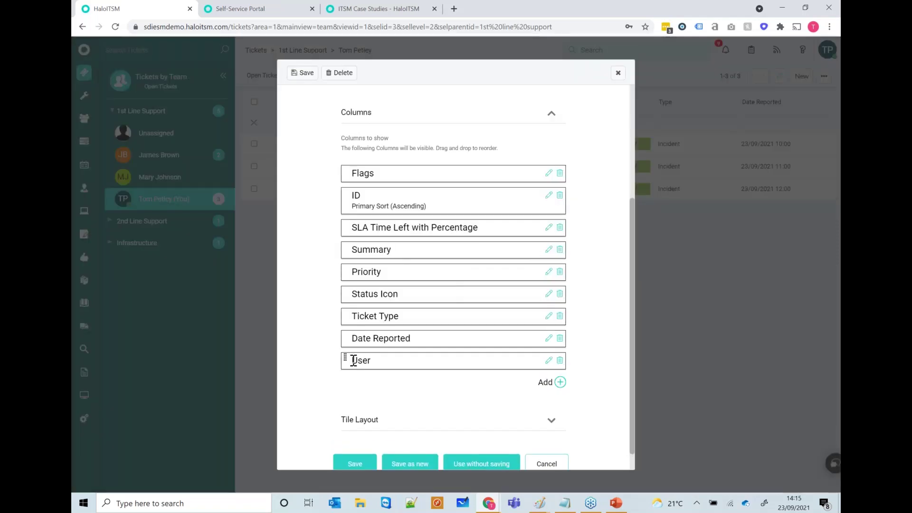
{"action": "left_click_drag", "start_coordinate": [354, 360], "coordinate": [354, 228]}
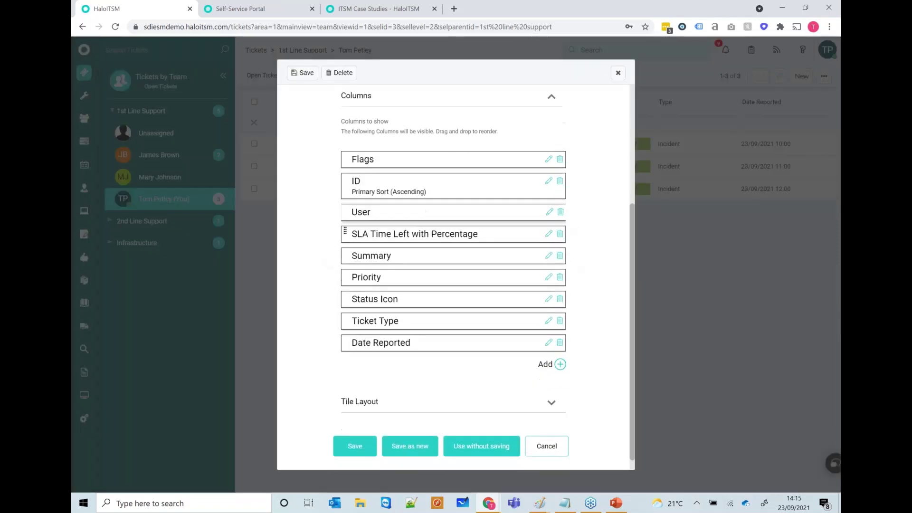
{"action": "left_click", "coordinate": [358, 443]}
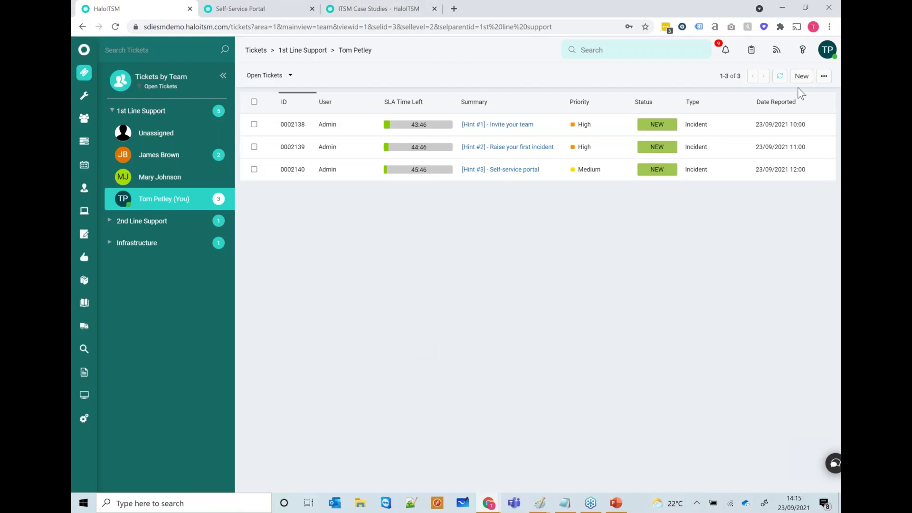
Step: Start a new ticket and select the signed-in agent as its end user
{"action": "left_click", "coordinate": [822, 77]}
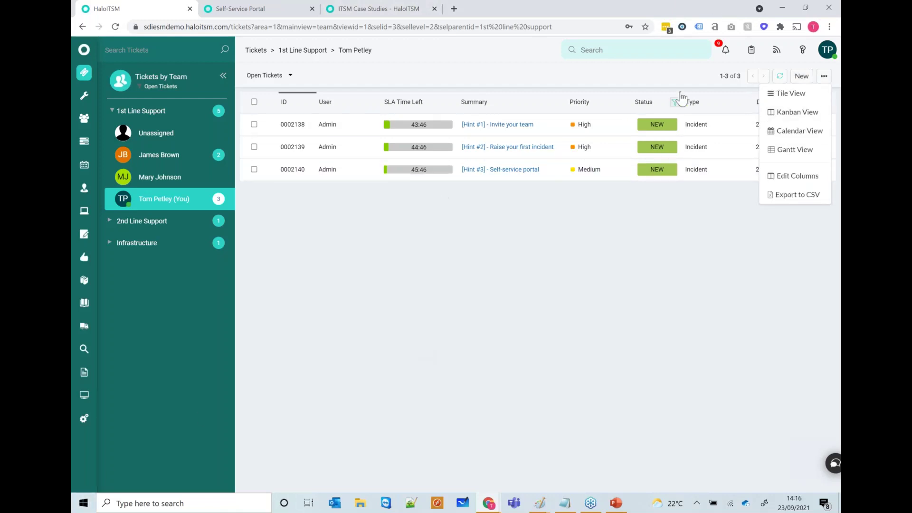
{"action": "left_click", "coordinate": [801, 77]}
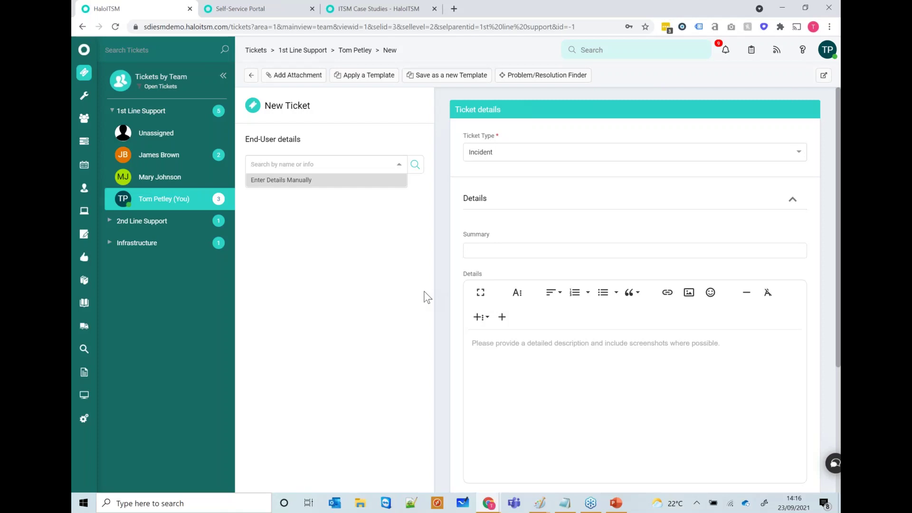
{"action": "type", "text": "petley"}
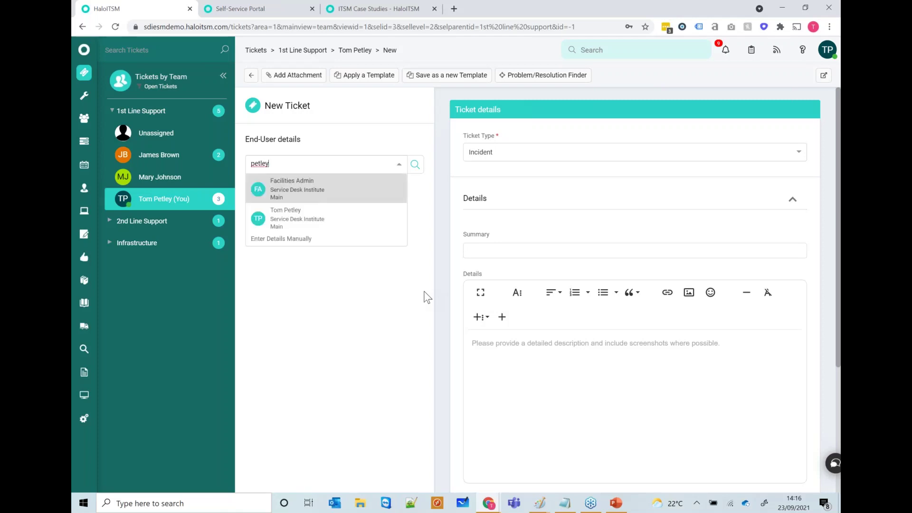
{"action": "key", "text": "Down"}
{"action": "key", "text": "Return"}
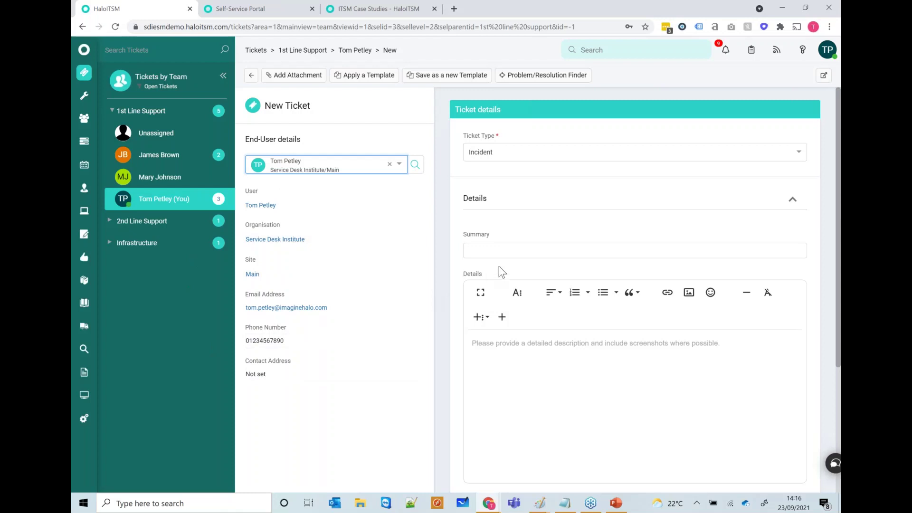
Step: Enter "Example Printer Incident" as the summary of the new ticket
{"action": "left_click", "coordinate": [512, 251]}
{"action": "type", "text": "Examp"}
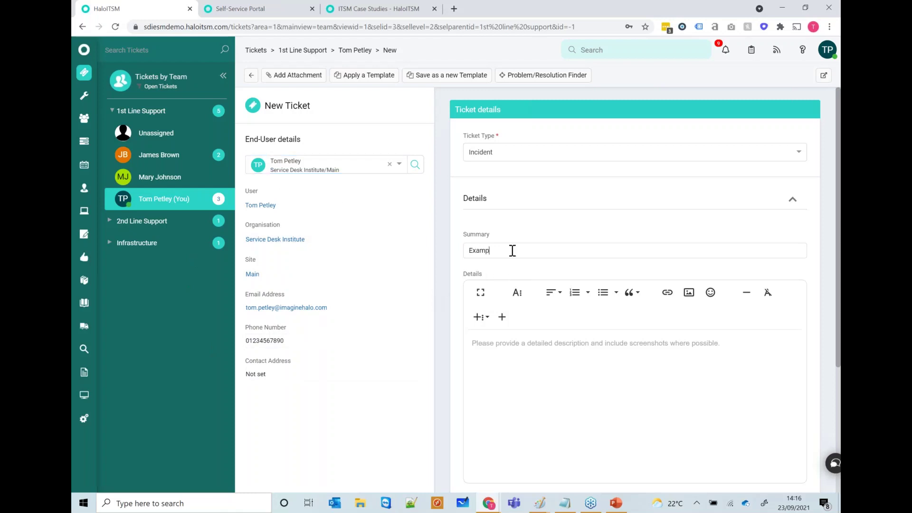
{"action": "type", "text": "le Printer Incident"}
Step: Capture a screenshot of part of the agent list and paste it into the ticket's details
{"action": "key", "text": "super+shift+s"}
{"action": "left_click_drag", "start_coordinate": [141, 131], "coordinate": [222, 218]}
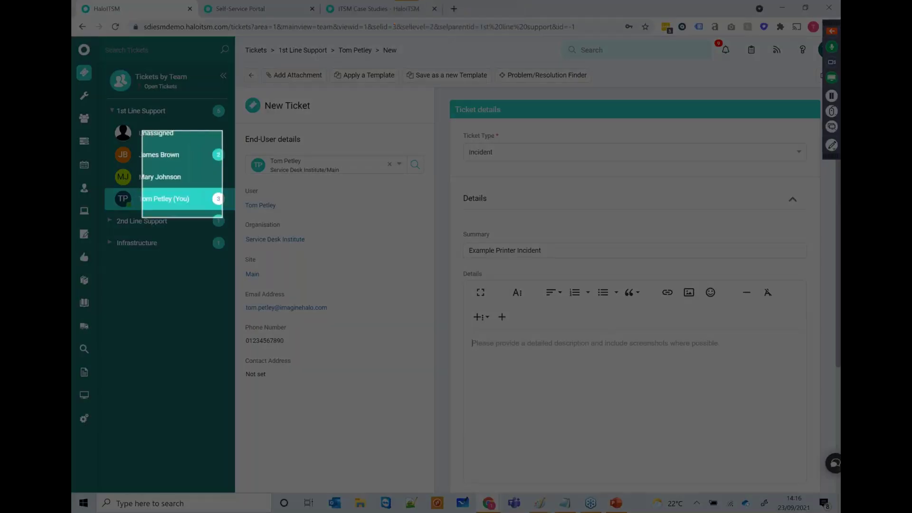
{"action": "key", "text": "ctrl+v"}
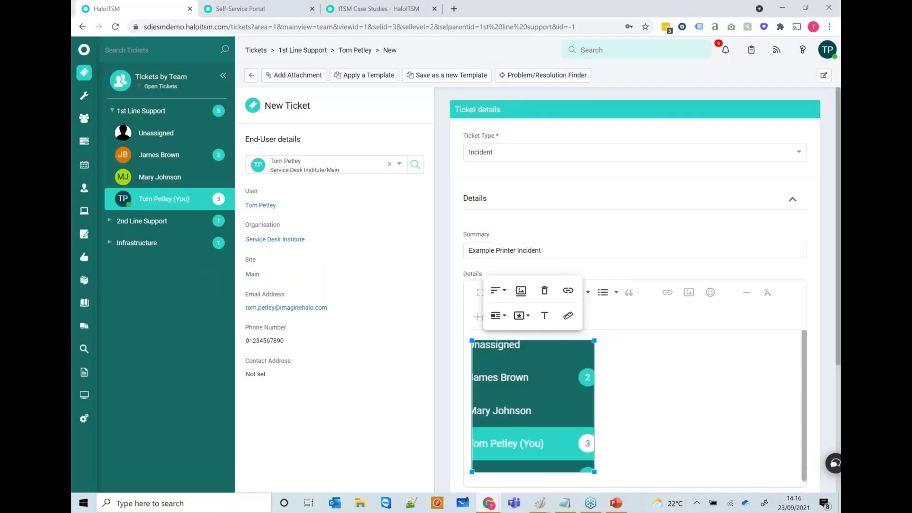
{"action": "left_click", "coordinate": [760, 440]}
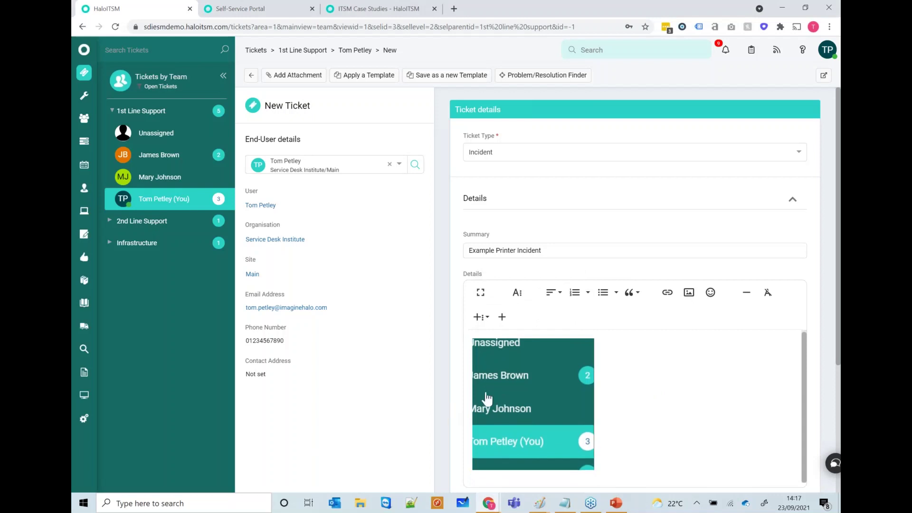
Step: Set the incident's category to Hardware>Printer
{"action": "scroll", "coordinate": [488, 399], "scroll_direction": "down", "scroll_amount": 4}
{"action": "left_click", "coordinate": [499, 334]}
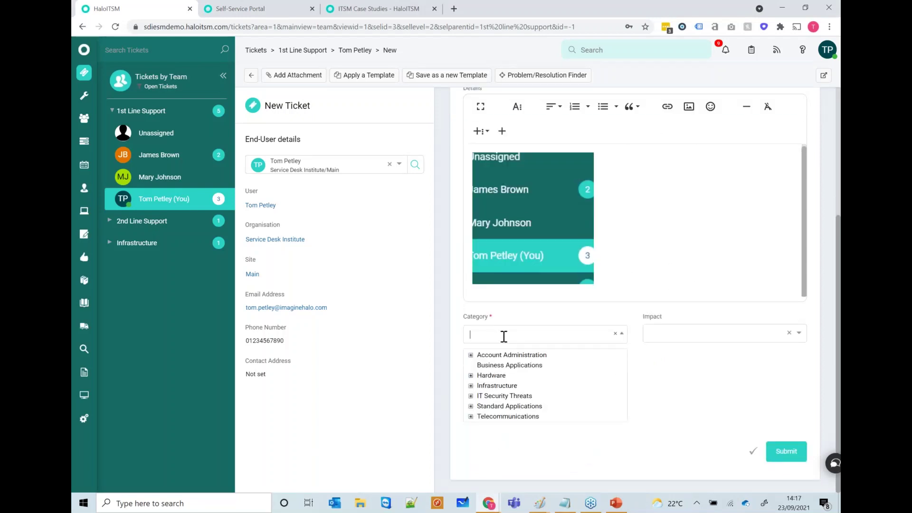
{"action": "type", "text": "printer"}
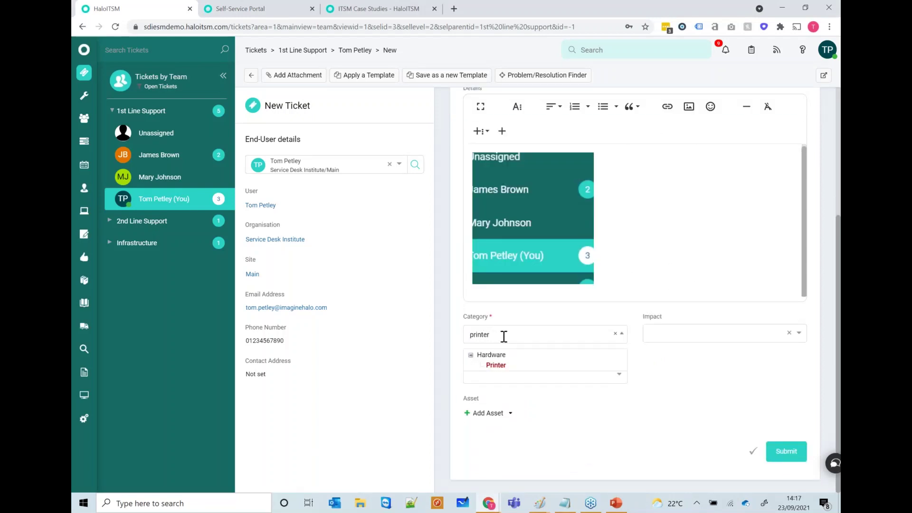
{"action": "left_click", "coordinate": [500, 368]}
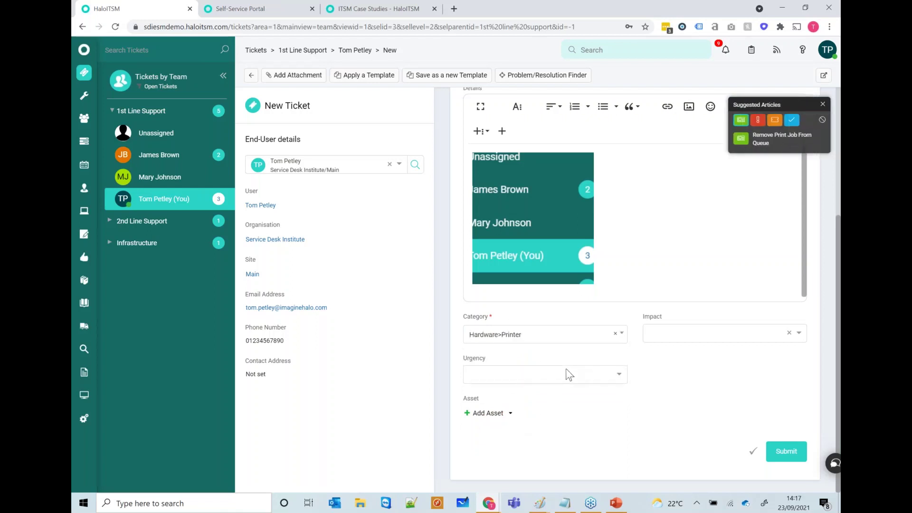
Step: Set the incident's impact to Single User Affected and its urgency to Low
{"action": "left_click", "coordinate": [666, 334]}
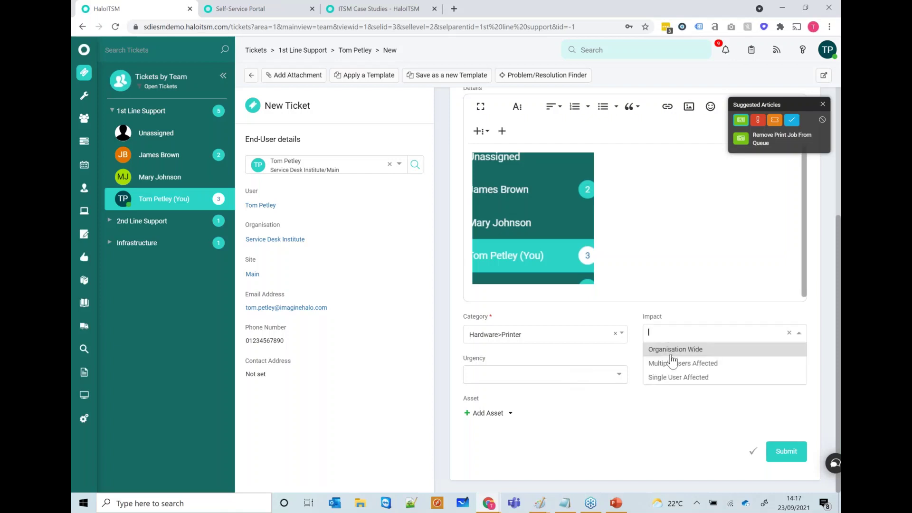
{"action": "left_click", "coordinate": [678, 377]}
{"action": "left_click", "coordinate": [581, 374]}
{"action": "left_click", "coordinate": [546, 420]}
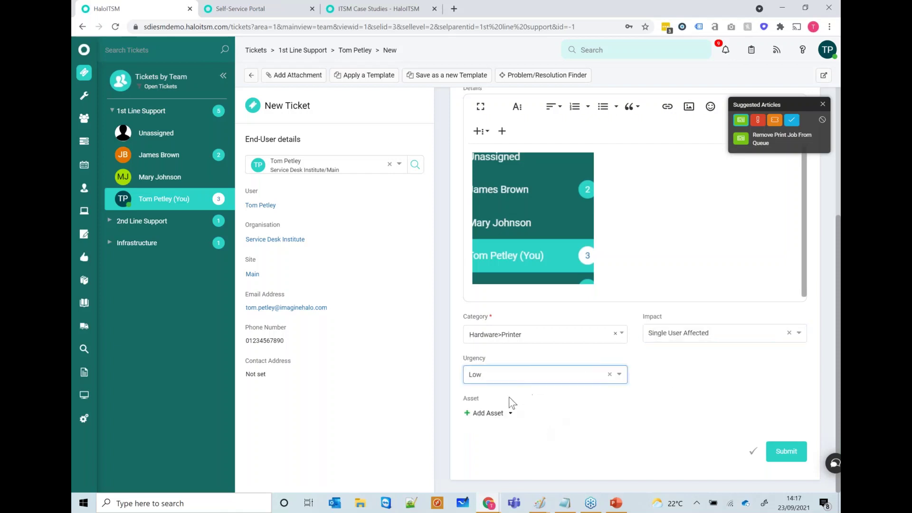
Step: Find printer asset ABC00009 among the site's assets, attach it to the incident and submit the ticket
{"action": "left_click", "coordinate": [503, 415]}
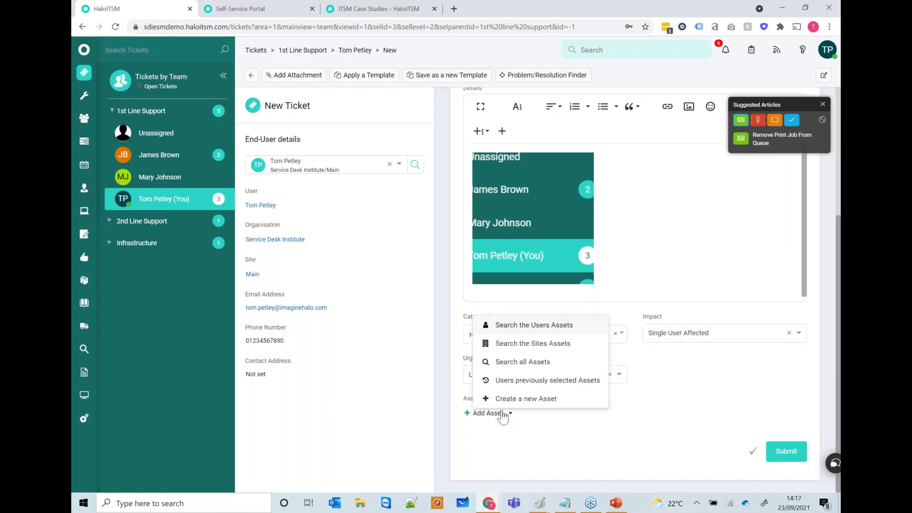
{"action": "left_click", "coordinate": [533, 343]}
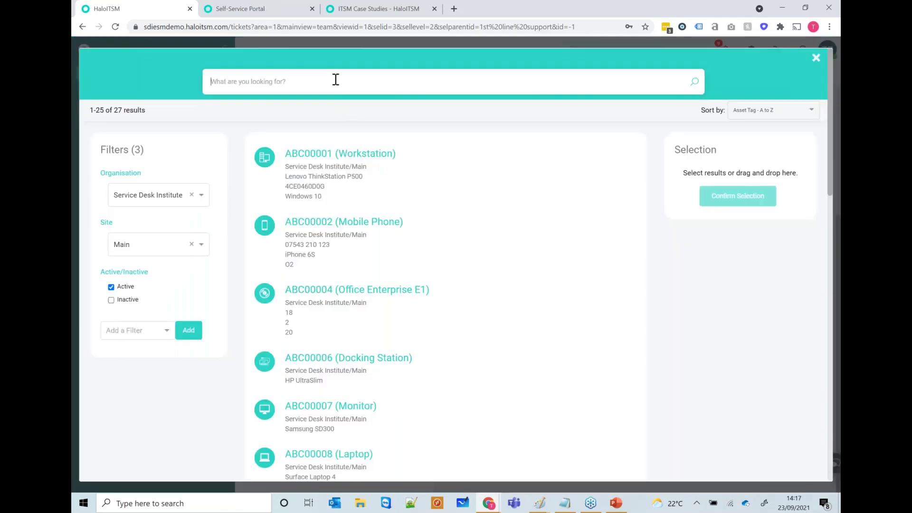
{"action": "type", "text": "printe"}
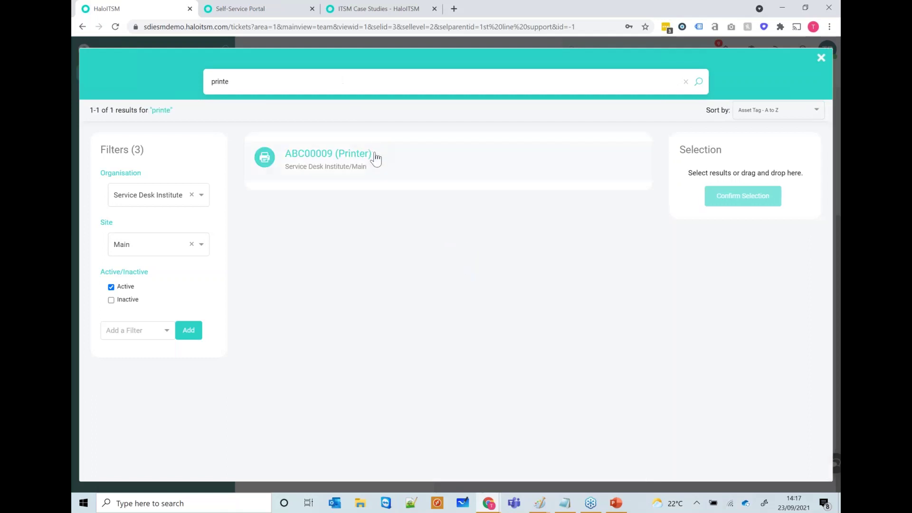
{"action": "left_click", "coordinate": [375, 154]}
{"action": "left_click", "coordinate": [760, 209]}
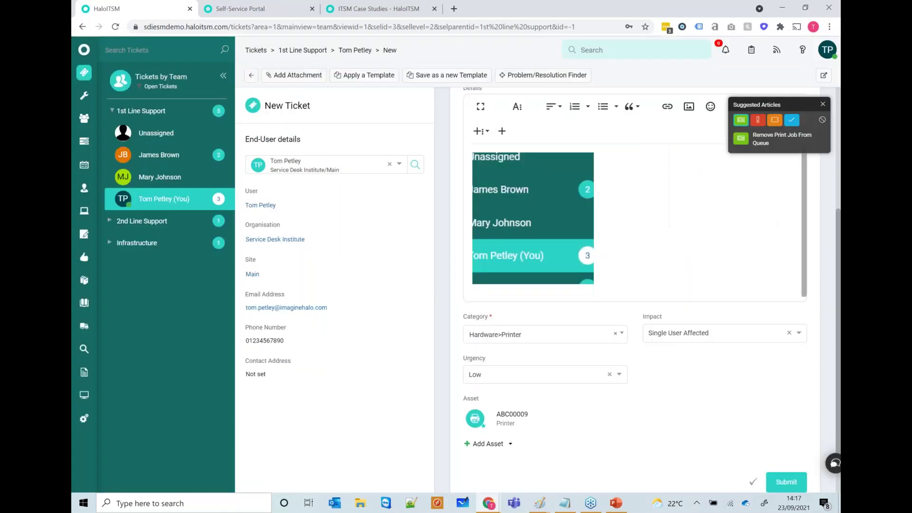
{"action": "left_click", "coordinate": [784, 482]}
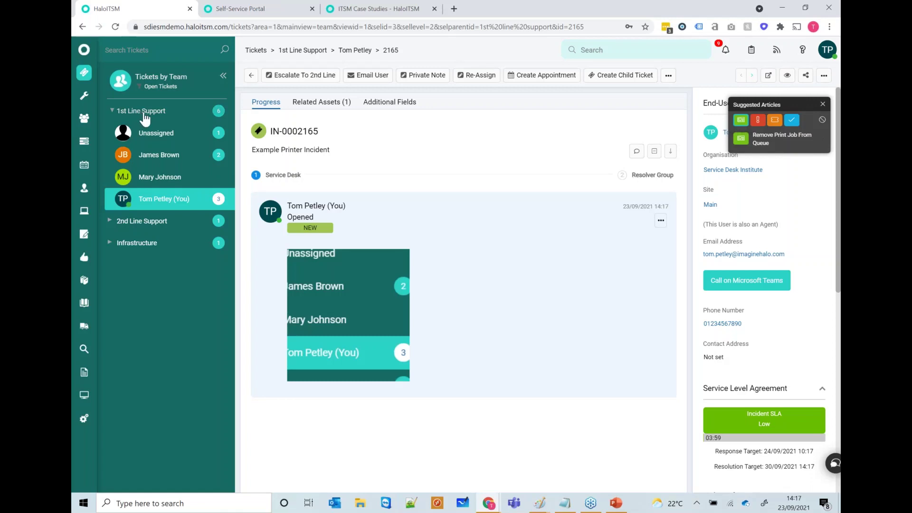
Step: Open Example Printer Incident from the unassigned 1st Line Support tickets and read its suggested article Remove Print Job From Queue
{"action": "left_click", "coordinate": [153, 134]}
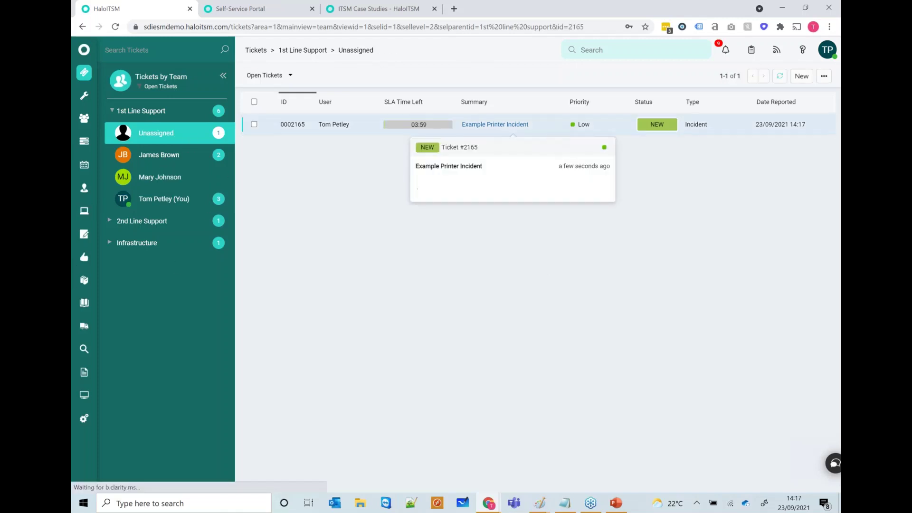
{"action": "left_click", "coordinate": [556, 133]}
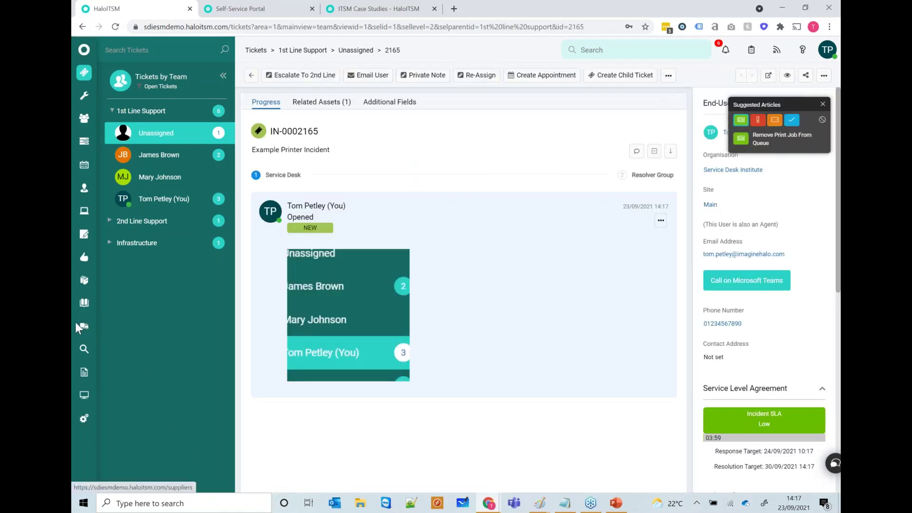
{"action": "left_click", "coordinate": [779, 140]}
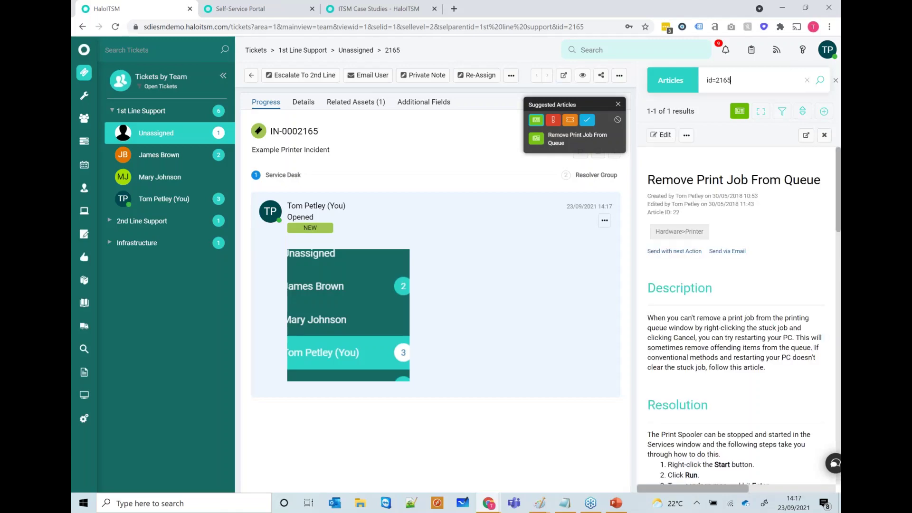
{"action": "scroll", "coordinate": [756, 212], "scroll_direction": "down", "scroll_amount": 15}
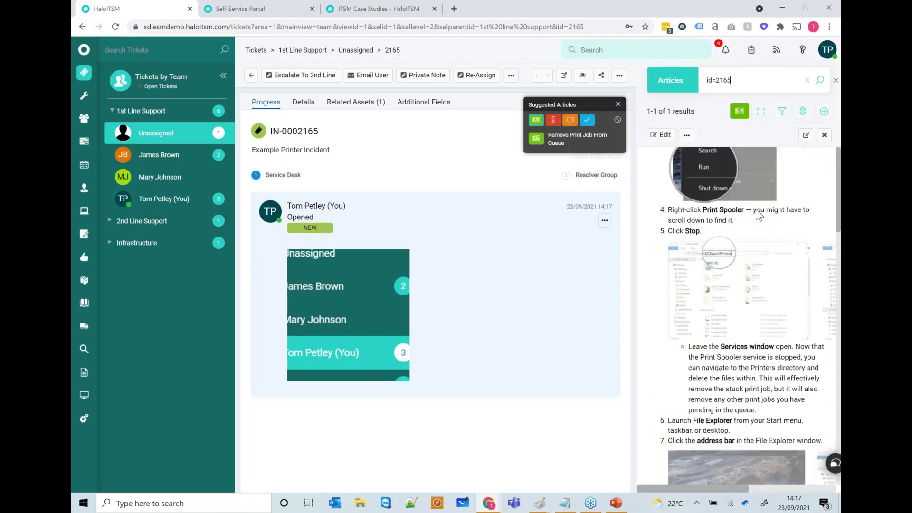
{"action": "scroll", "coordinate": [750, 275], "scroll_direction": "up", "scroll_amount": 15}
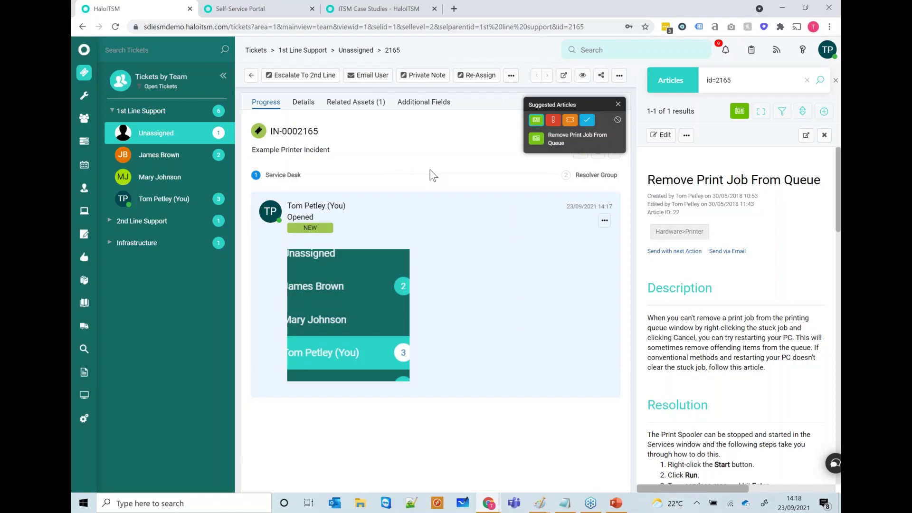
Step: Switch to the self-service portal, browse the IT hardware services under Raise a Request, and return to the portal home page
{"action": "left_click", "coordinate": [263, 7]}
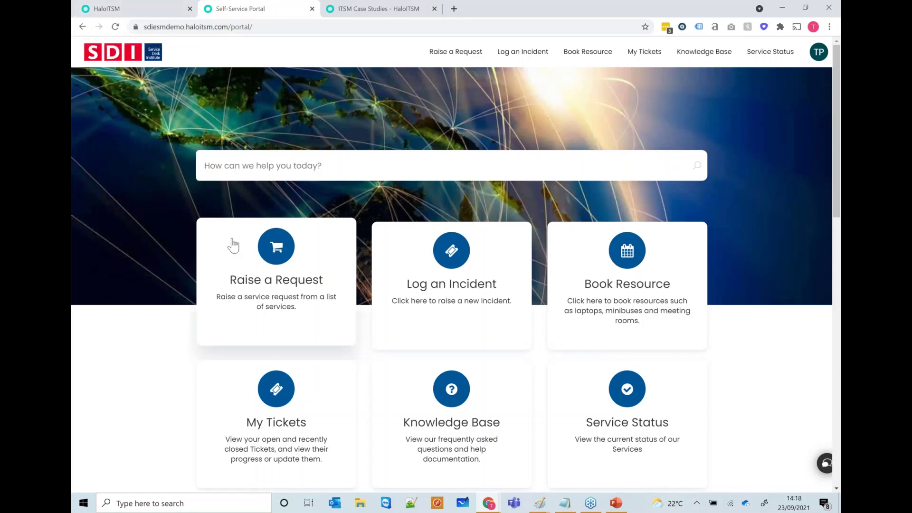
{"action": "left_click", "coordinate": [248, 284]}
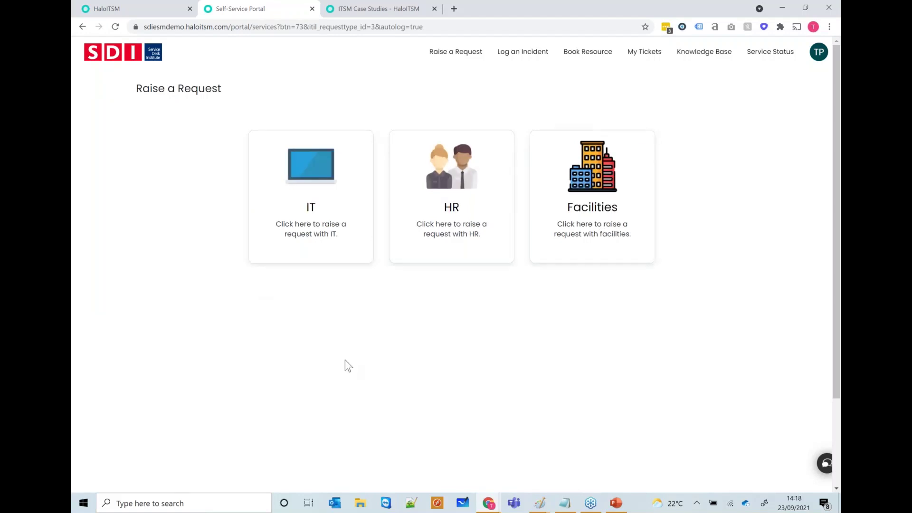
{"action": "left_click", "coordinate": [360, 223]}
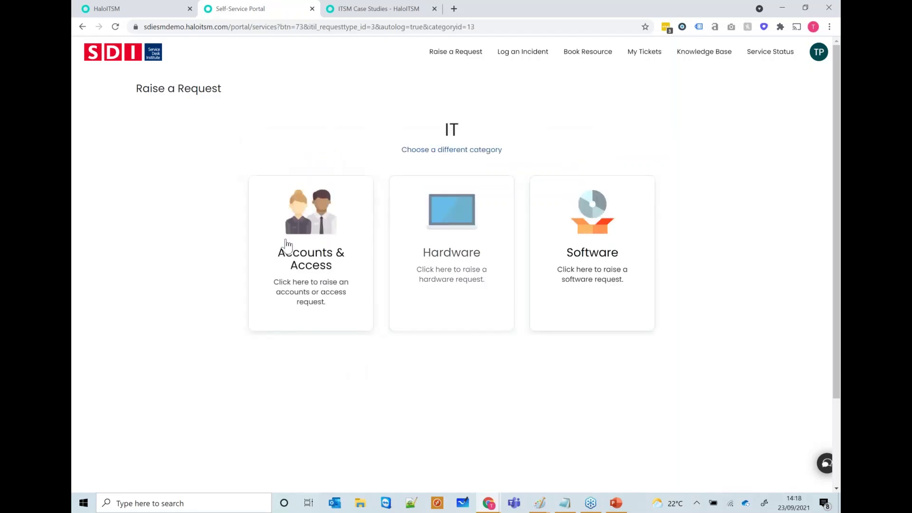
{"action": "left_click", "coordinate": [485, 290]}
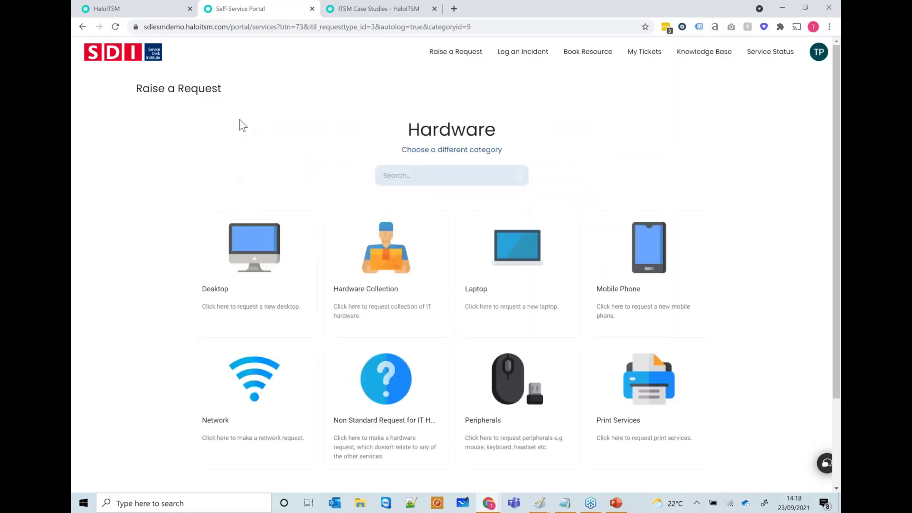
{"action": "left_click", "coordinate": [127, 60]}
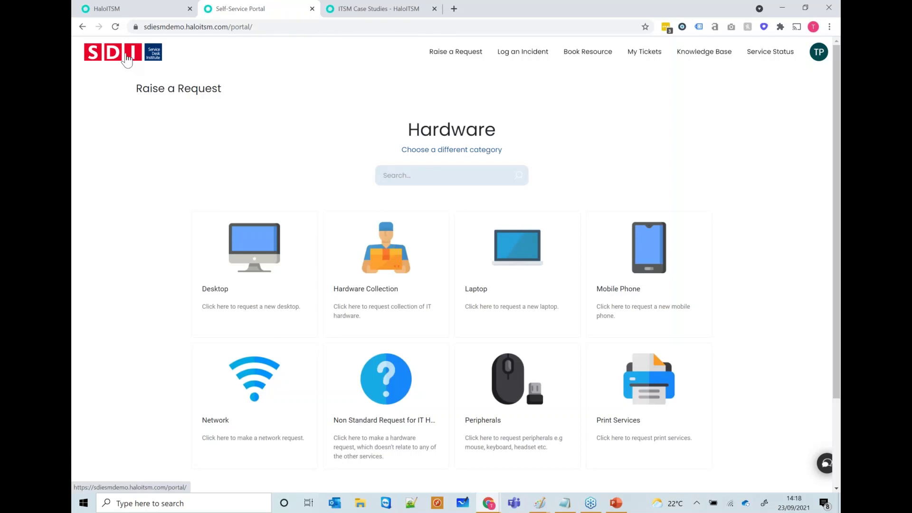
Step: Browse the HR and Facilities service categories under Raise a Request
{"action": "left_click", "coordinate": [290, 260]}
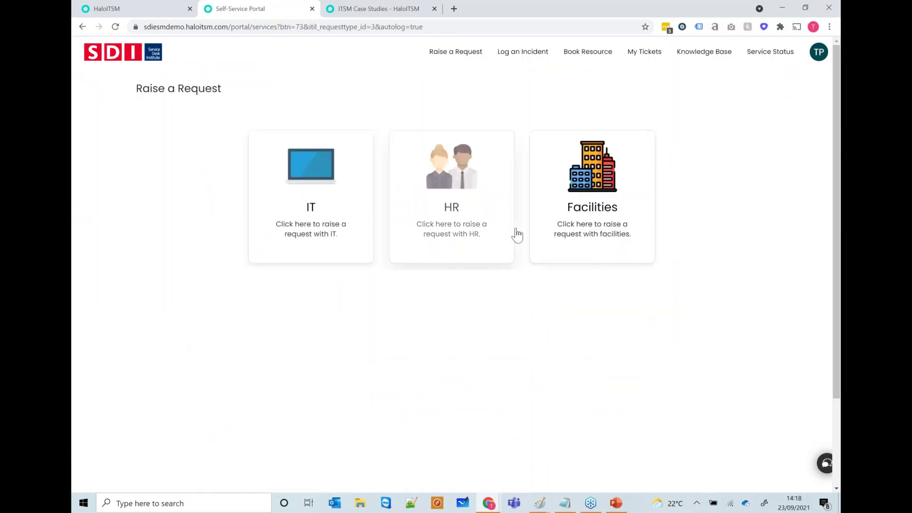
{"action": "left_click", "coordinate": [471, 228]}
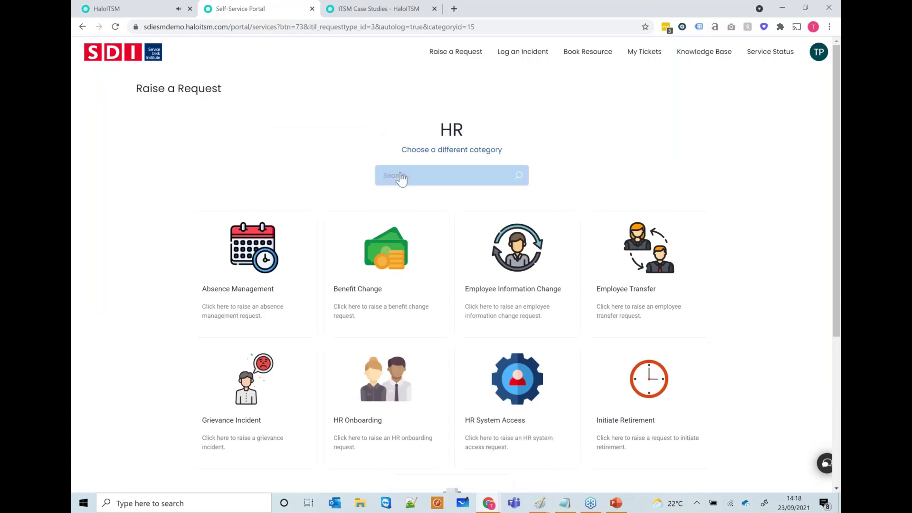
{"action": "left_click", "coordinate": [420, 151]}
{"action": "left_click", "coordinate": [563, 192]}
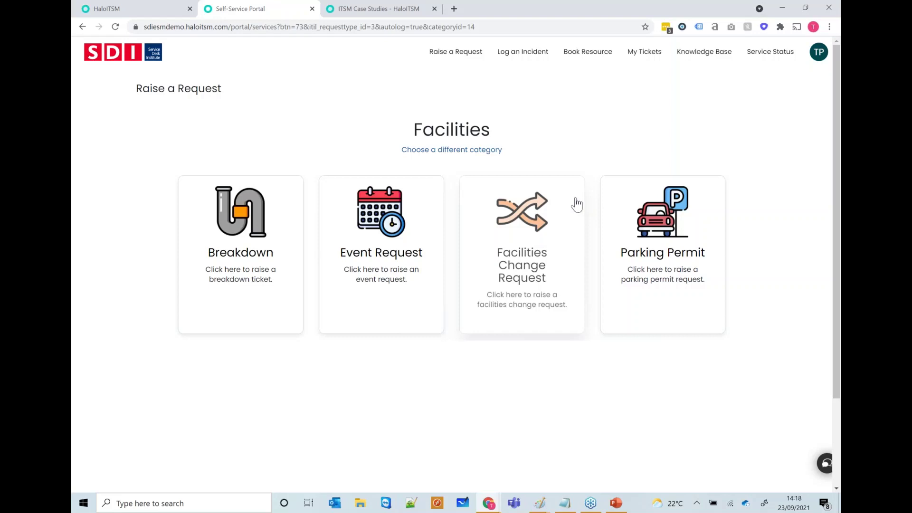
Step: Open the New Starter request form from the IT category's Accounts & Access services
{"action": "left_click", "coordinate": [443, 151]}
{"action": "left_click", "coordinate": [341, 198]}
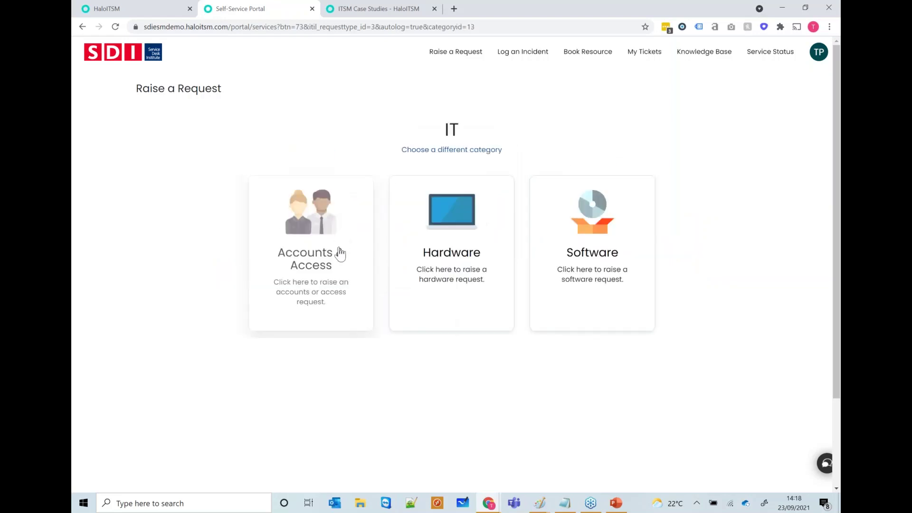
{"action": "left_click", "coordinate": [316, 266]}
{"action": "left_click", "coordinate": [528, 287]}
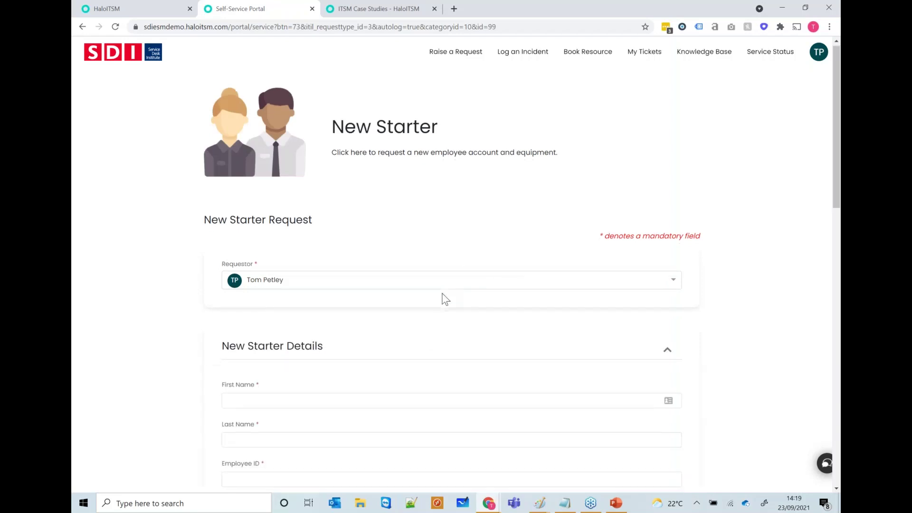
Step: Fill in the new starter's first name, last name and employee ID, and set the starting date to 23/09/2021
{"action": "scroll", "coordinate": [443, 294], "scroll_direction": "down", "scroll_amount": 3}
{"action": "left_click", "coordinate": [362, 250]}
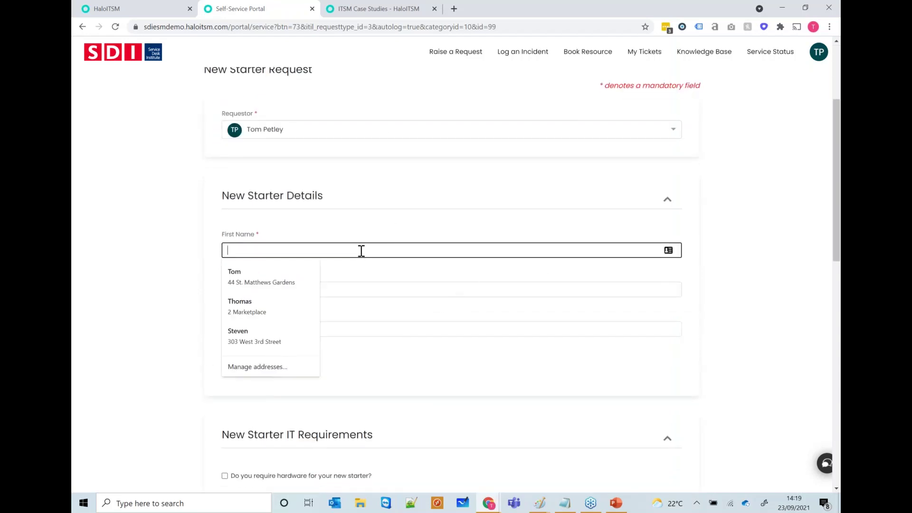
{"action": "type", "text": "Tom"}
{"action": "key", "text": "Tab"}
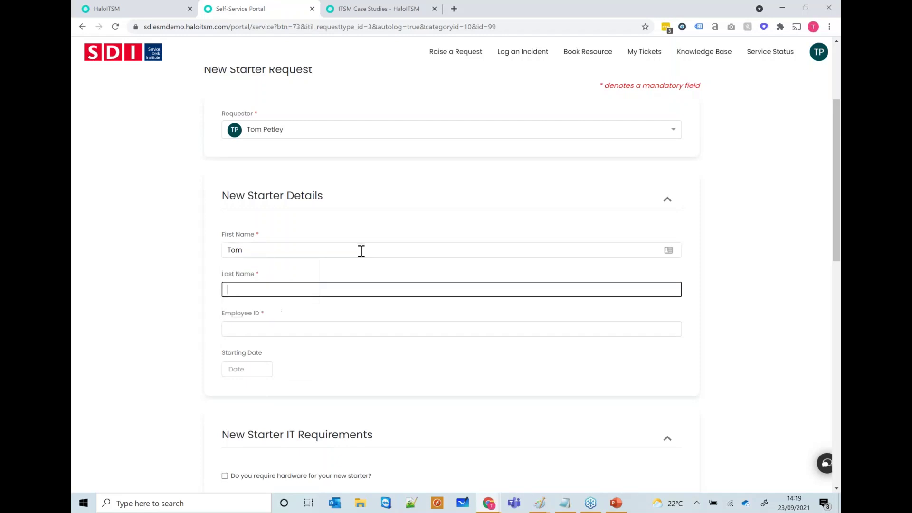
{"action": "type", "text": "P"}
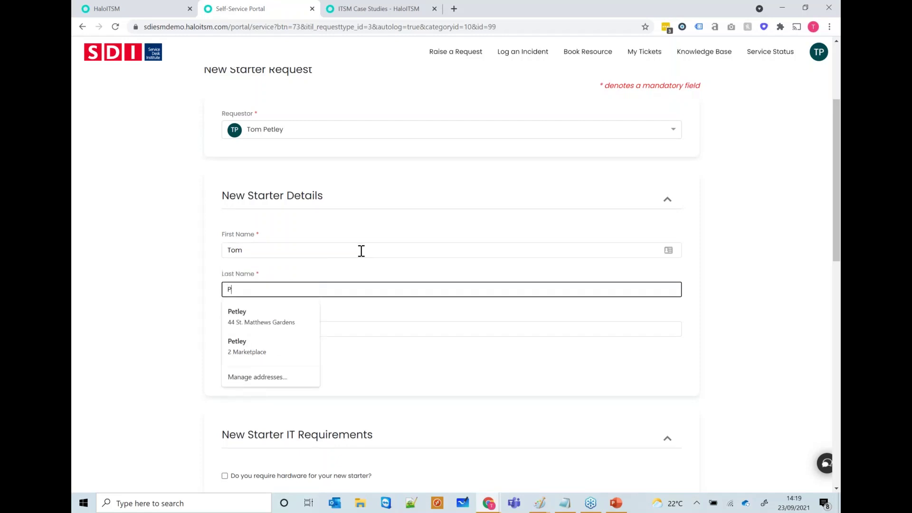
{"action": "type", "text": "Etleetley"}
{"action": "key", "text": "Tab"}
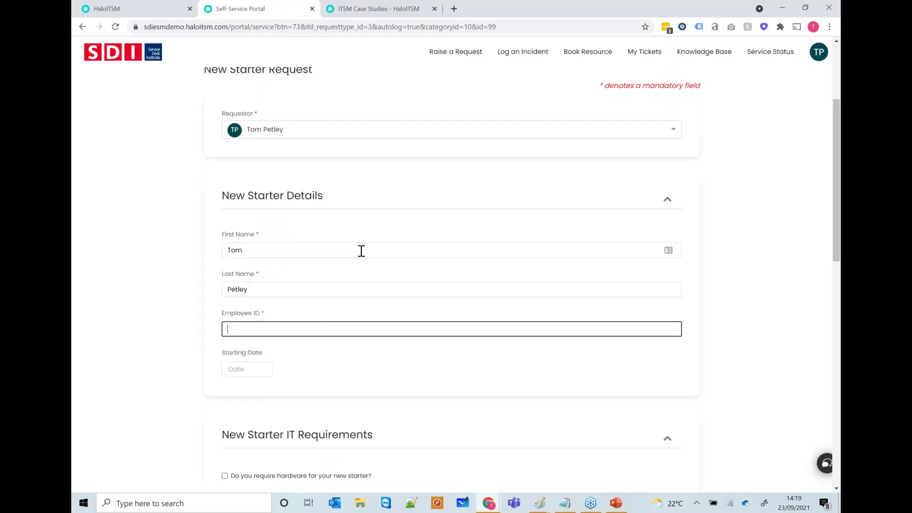
{"action": "type", "text": "12345"}
{"action": "key", "text": "Tab"}
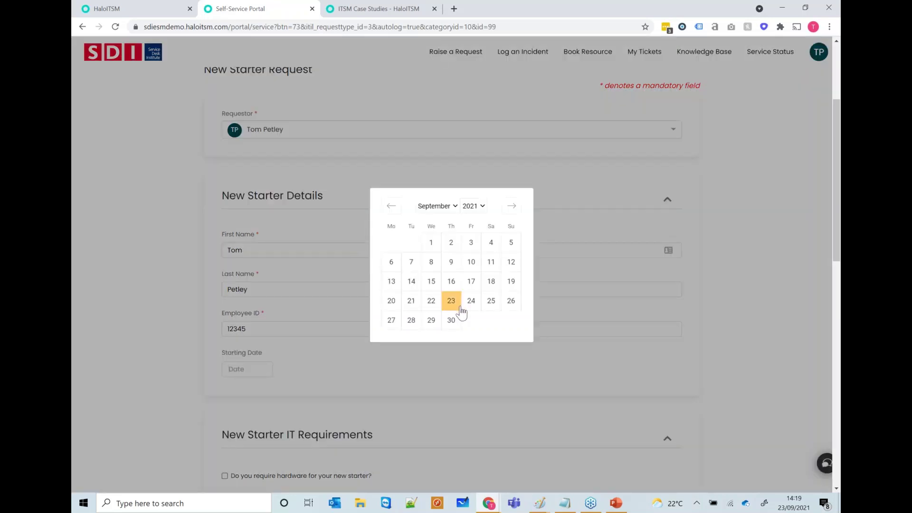
{"action": "left_click", "coordinate": [451, 301]}
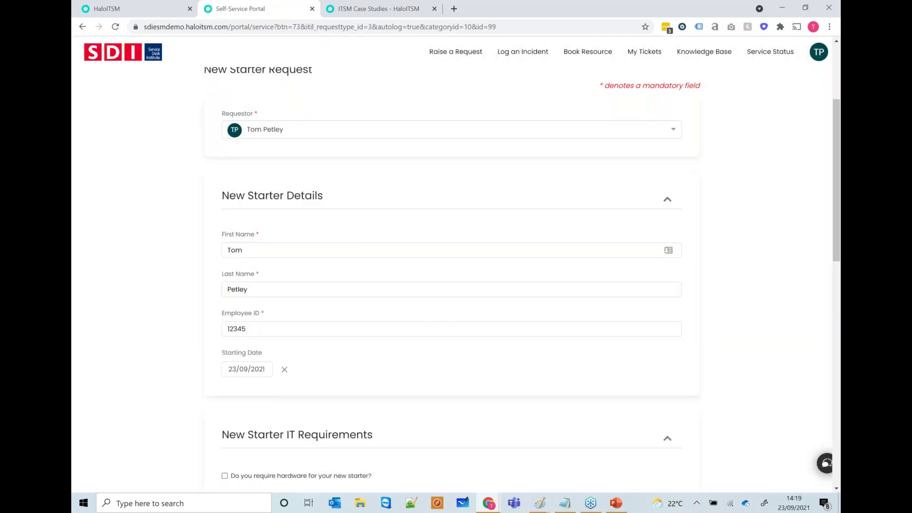
Step: Indicate that the new starter requires hardware and choose Desktop as the hardware
{"action": "scroll", "coordinate": [459, 319], "scroll_direction": "down", "scroll_amount": 1}
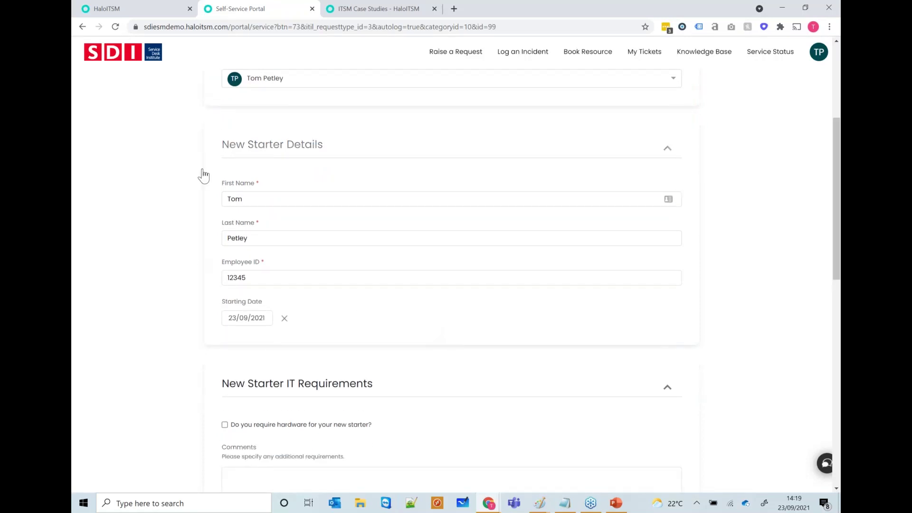
{"action": "scroll", "coordinate": [199, 173], "scroll_direction": "down", "scroll_amount": 2}
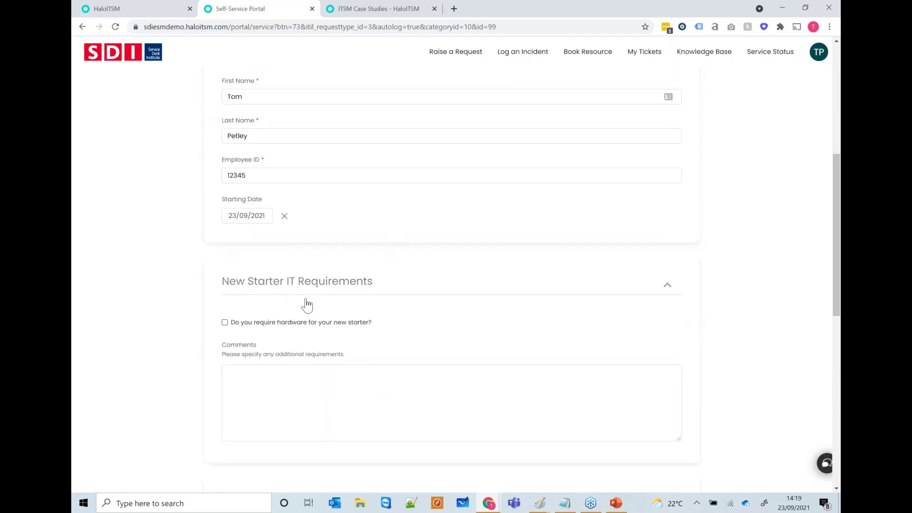
{"action": "left_click", "coordinate": [294, 323]}
{"action": "left_click", "coordinate": [254, 362]}
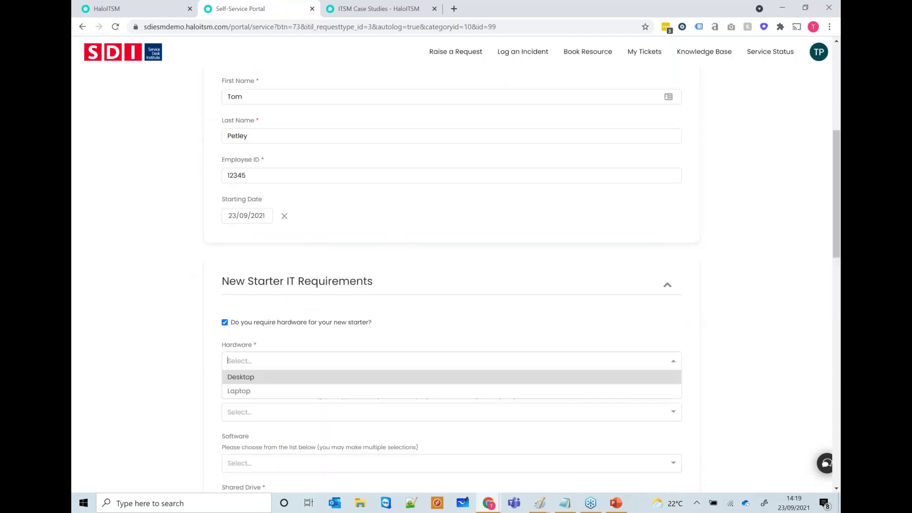
{"action": "left_click", "coordinate": [249, 377]}
Step: Select Headphones and Monitor as the new starter's peripherals
{"action": "scroll", "coordinate": [361, 356], "scroll_direction": "down", "scroll_amount": 1}
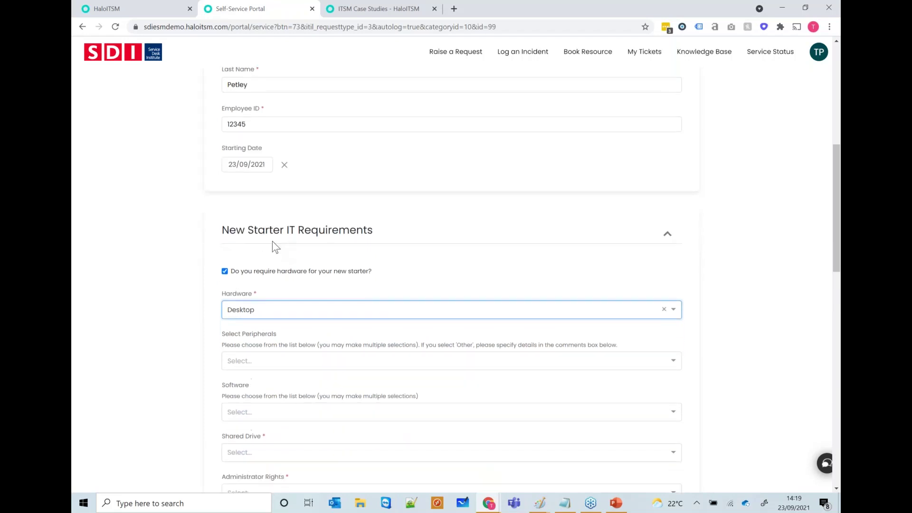
{"action": "left_click", "coordinate": [291, 362]}
{"action": "left_click", "coordinate": [279, 407]}
{"action": "scroll", "coordinate": [273, 420], "scroll_direction": "down", "scroll_amount": 1}
{"action": "left_click", "coordinate": [268, 419]}
{"action": "left_click", "coordinate": [177, 392]}
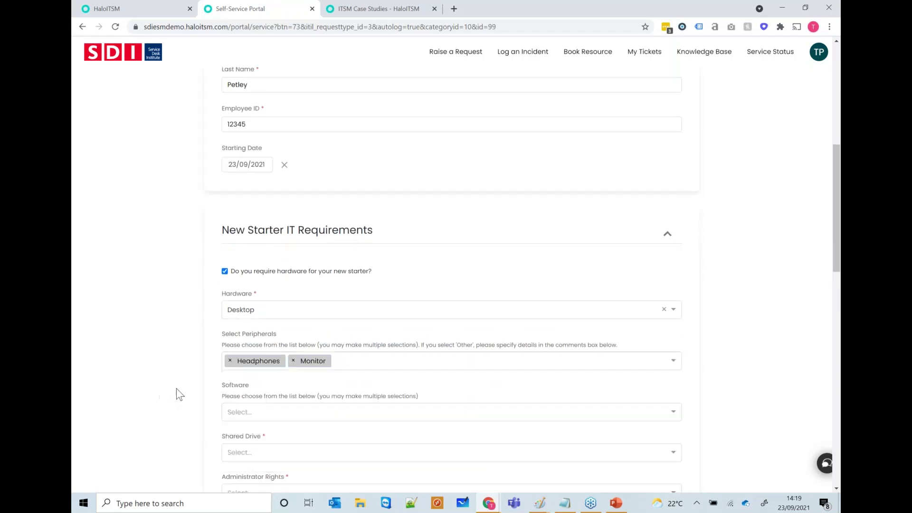
Step: Select Adobe Photoshop as the new starter's software
{"action": "scroll", "coordinate": [190, 396], "scroll_direction": "down", "scroll_amount": 1}
{"action": "left_click", "coordinate": [277, 361]}
{"action": "left_click", "coordinate": [259, 404]}
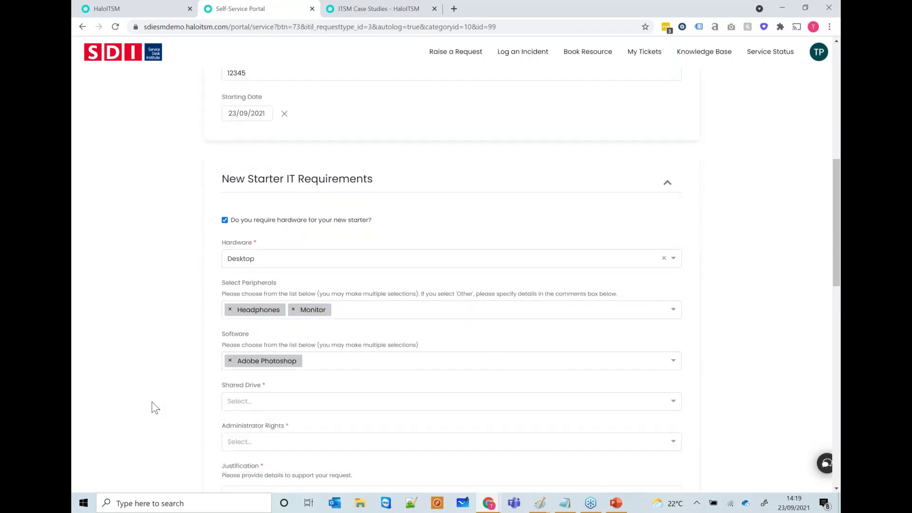
Step: Set both Shared Drive and Administrator Rights to No in the new starter's IT requirements
{"action": "left_click", "coordinate": [266, 398]}
{"action": "scroll", "coordinate": [267, 402], "scroll_direction": "down", "scroll_amount": 1}
{"action": "left_click", "coordinate": [260, 383]}
{"action": "left_click", "coordinate": [261, 390]}
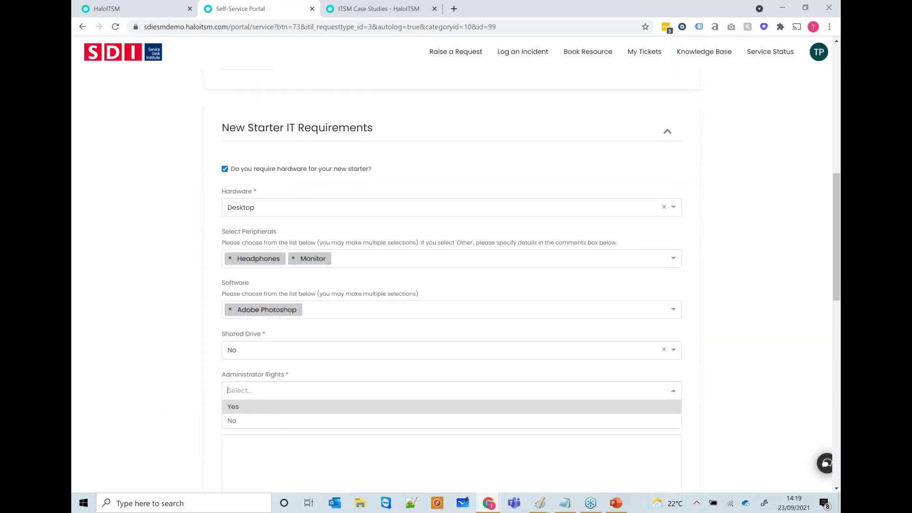
{"action": "left_click", "coordinate": [256, 418]}
Step: Enter "sdgsdg" as both the justification and the comments for the new starter request
{"action": "left_click", "coordinate": [255, 447]}
{"action": "type", "text": "sdgsdg"}
{"action": "scroll", "coordinate": [255, 445], "scroll_direction": "down", "scroll_amount": 5}
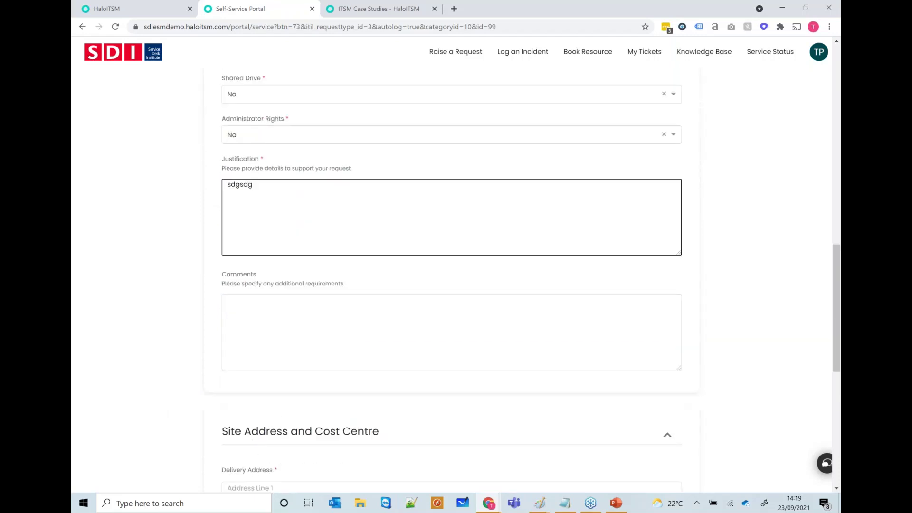
{"action": "left_click", "coordinate": [288, 317]}
{"action": "type", "text": "sdgsdg"}
Step: Fill in the delivery address with "sdgs" on its first line and "sdg" as postcode, and choose COSTCENTRE1 as the cost centre
{"action": "scroll", "coordinate": [286, 323], "scroll_direction": "down", "scroll_amount": 3}
{"action": "left_click", "coordinate": [279, 336]}
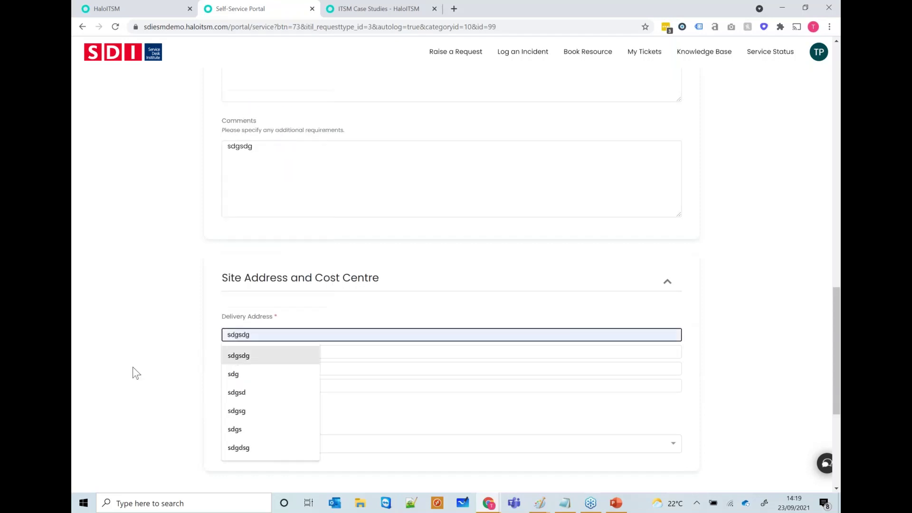
{"action": "type", "text": "sdg"}
{"action": "left_click", "coordinate": [230, 402]}
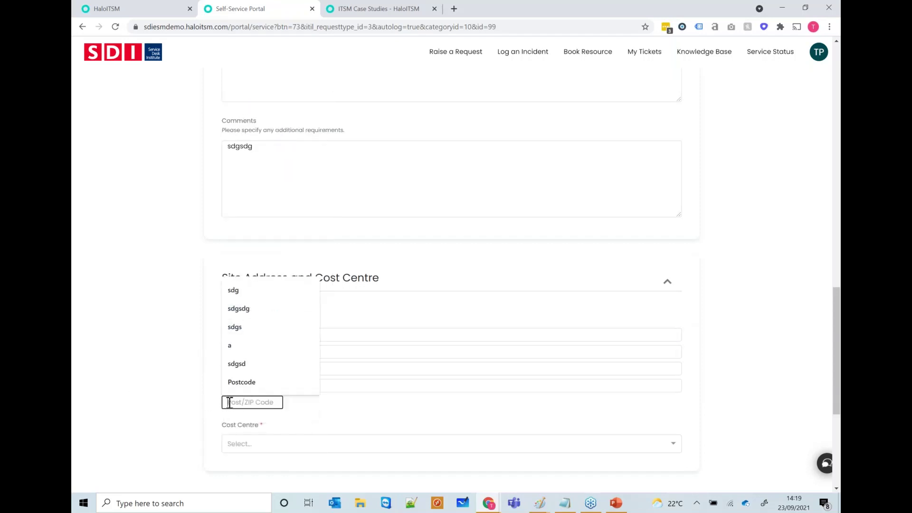
{"action": "left_click", "coordinate": [237, 291]}
{"action": "left_click", "coordinate": [277, 450]}
{"action": "left_click", "coordinate": [264, 458]}
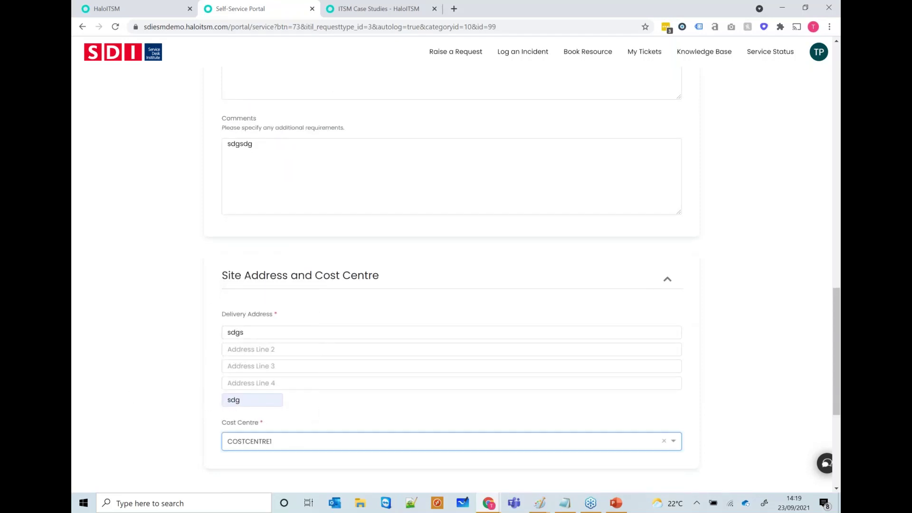
{"action": "left_click", "coordinate": [137, 421]}
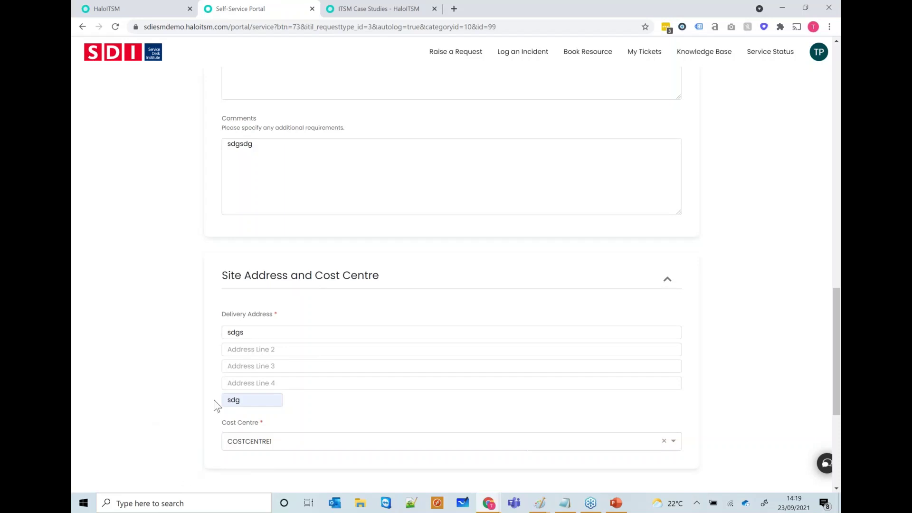
Step: Check the completed New Starter form and submit the request without attachments
{"action": "scroll", "coordinate": [213, 399], "scroll_direction": "up", "scroll_amount": 5}
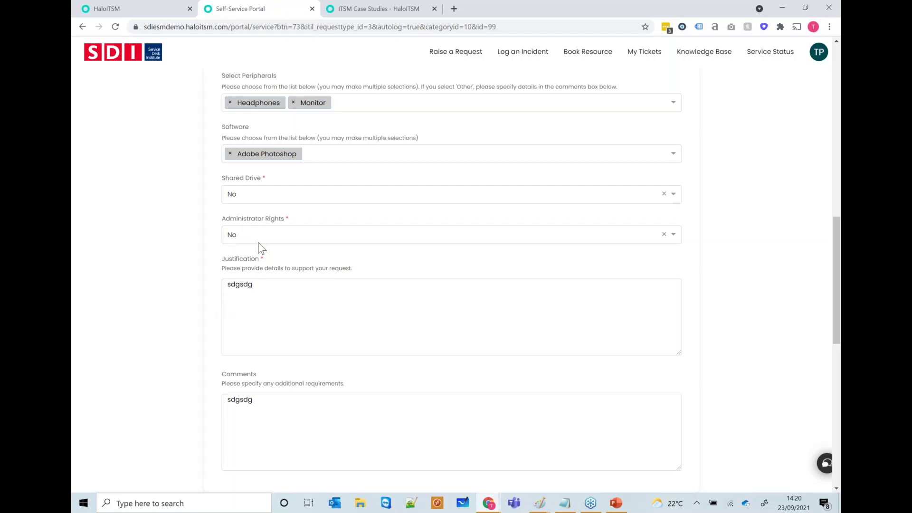
{"action": "scroll", "coordinate": [250, 264], "scroll_direction": "down", "scroll_amount": 4}
{"action": "scroll", "coordinate": [211, 293], "scroll_direction": "down", "scroll_amount": 5}
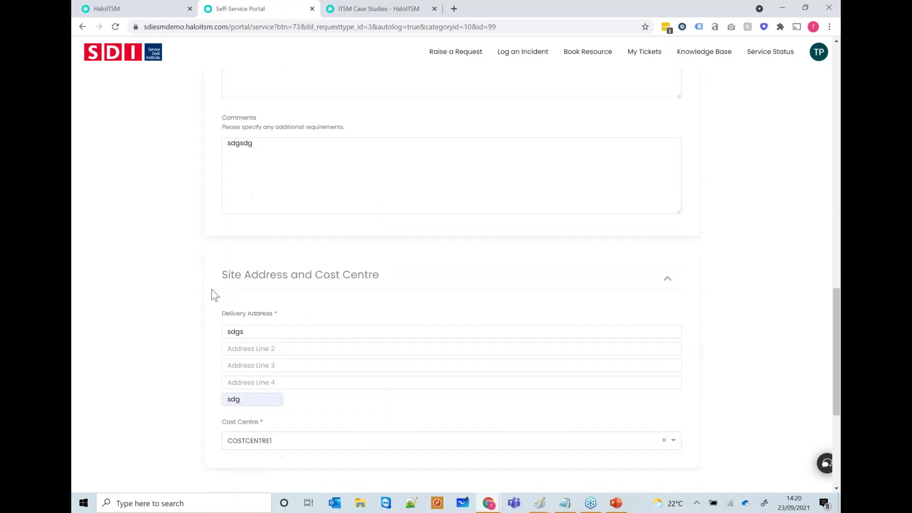
{"action": "left_click", "coordinate": [444, 404]}
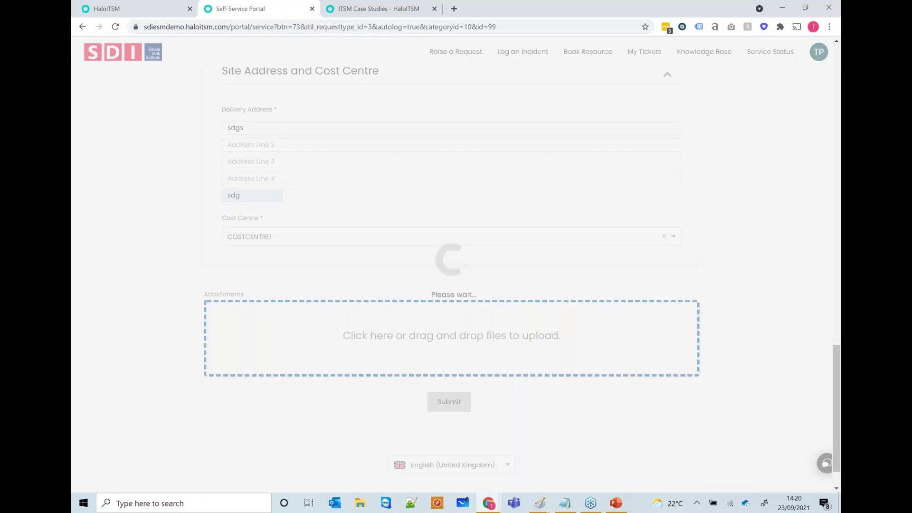
Step: Switch to the HaloITSM agent application, leave the printer incident and open the IT ticket area
{"action": "left_click", "coordinate": [125, 6]}
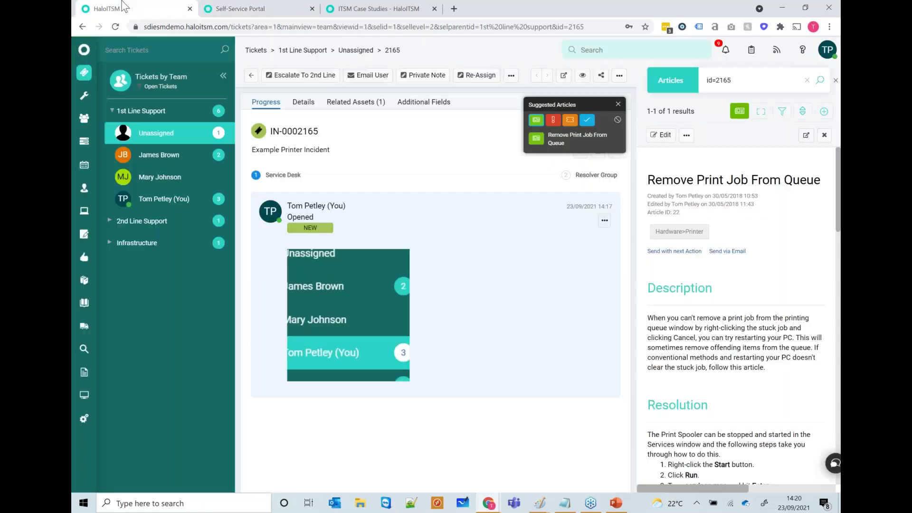
{"action": "left_click", "coordinate": [250, 77]}
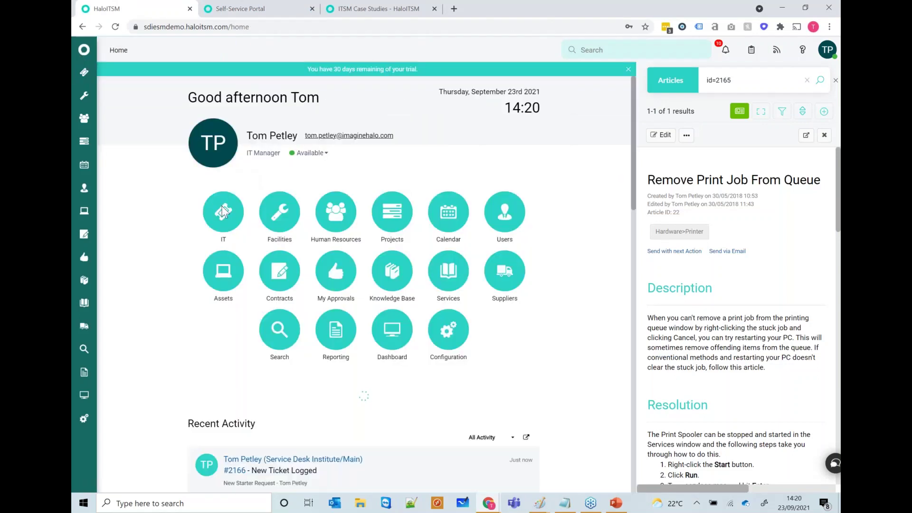
{"action": "left_click", "coordinate": [234, 209]}
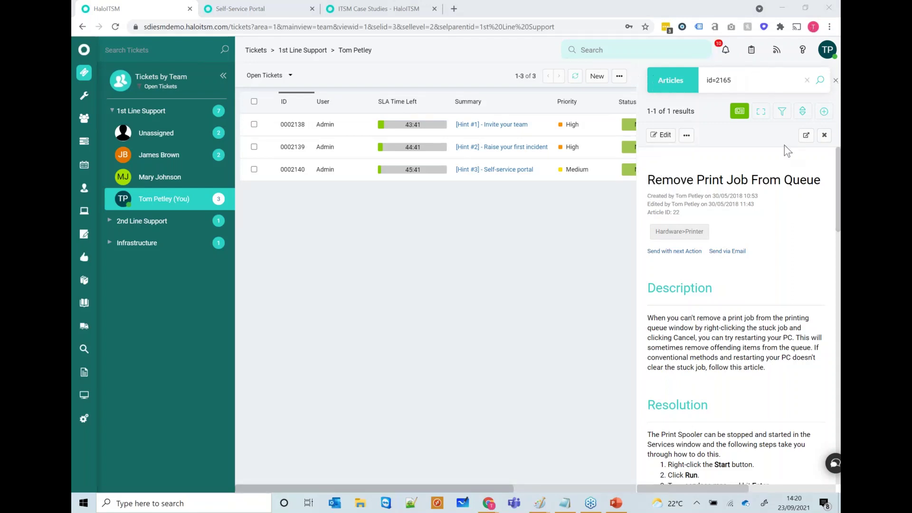
Step: Clear the article search, list the unassigned 1st Line Support tickets and close the knowledge article beside them
{"action": "left_click", "coordinate": [807, 80]}
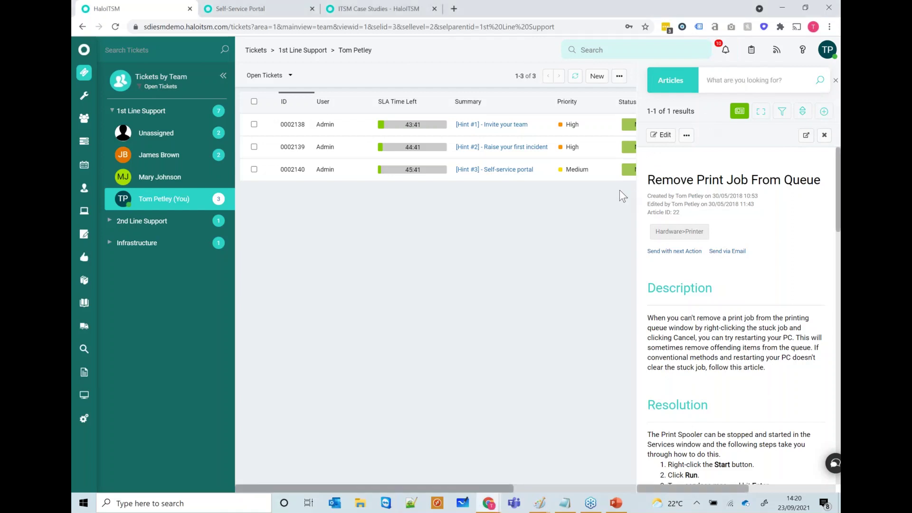
{"action": "left_click", "coordinate": [575, 124]}
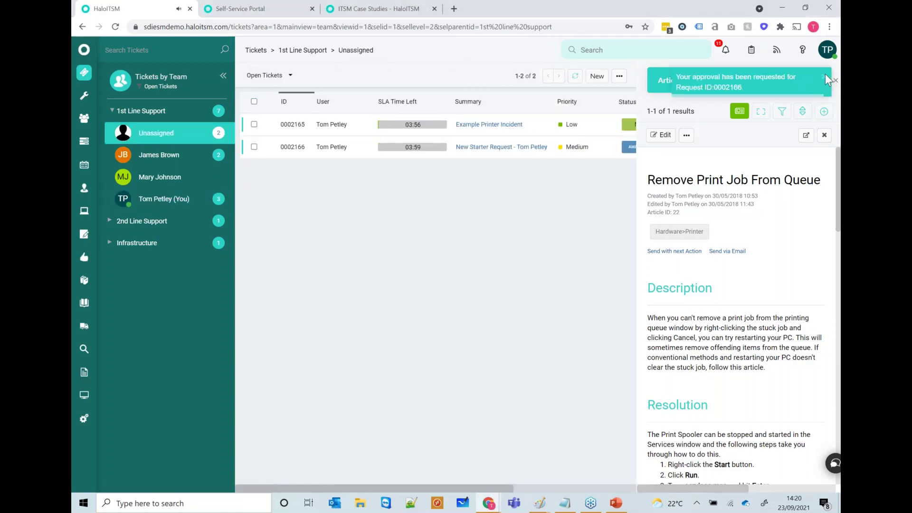
{"action": "left_click", "coordinate": [824, 135]}
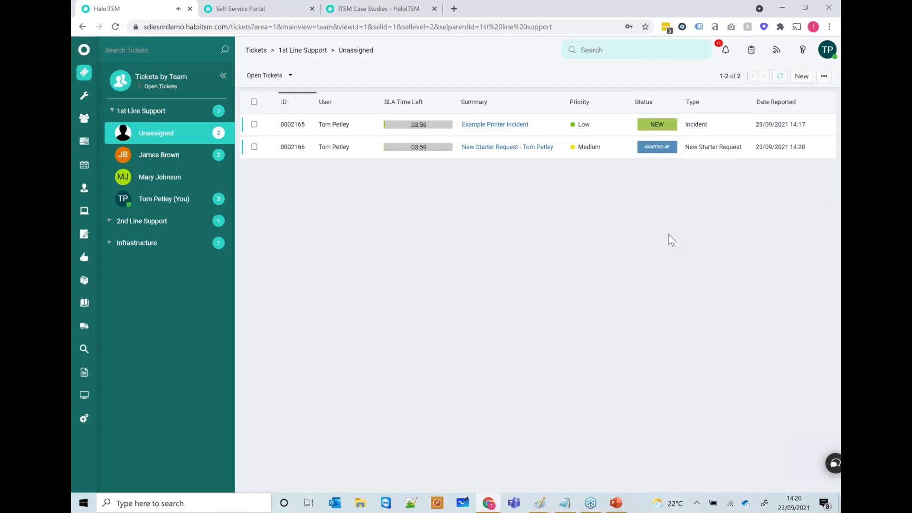
Step: Open the New Starter Request ticket and view its approval process
{"action": "mouse_move", "coordinate": [496, 150]}
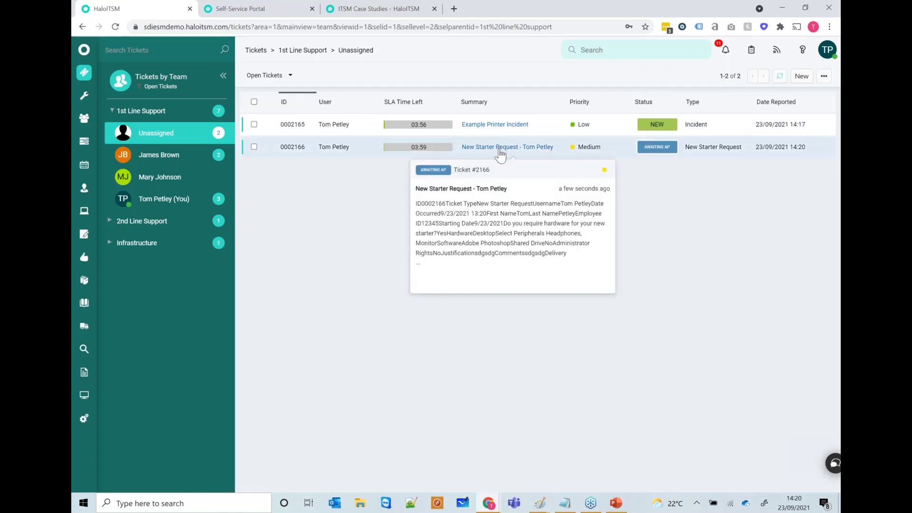
{"action": "left_click", "coordinate": [651, 156]}
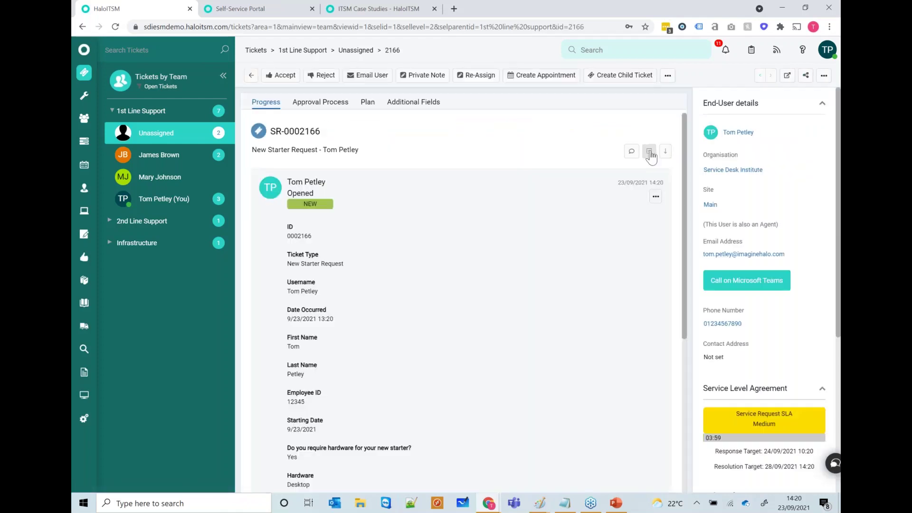
{"action": "left_click", "coordinate": [311, 102]}
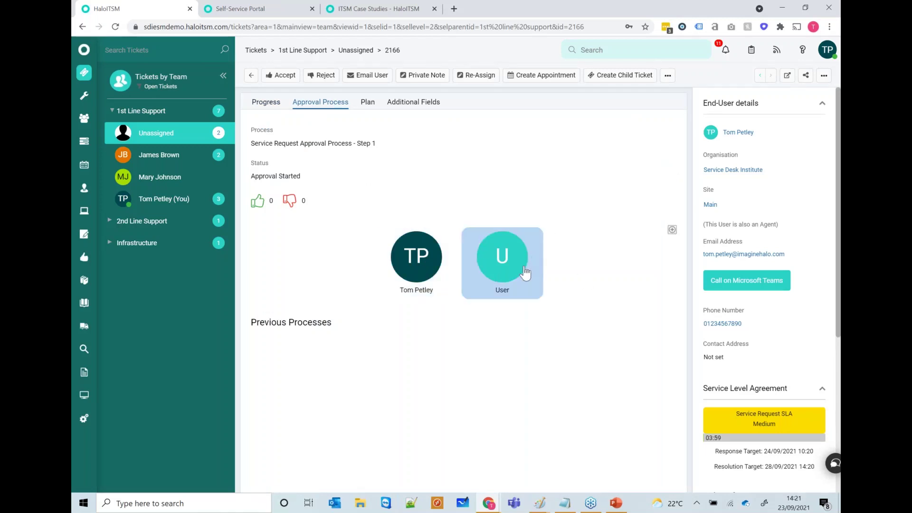
Step: Approve the New Starter Request in My Approvals with the comment "Approved!"
{"action": "left_click", "coordinate": [84, 258]}
{"action": "scroll", "coordinate": [381, 323], "scroll_direction": "down", "scroll_amount": 9}
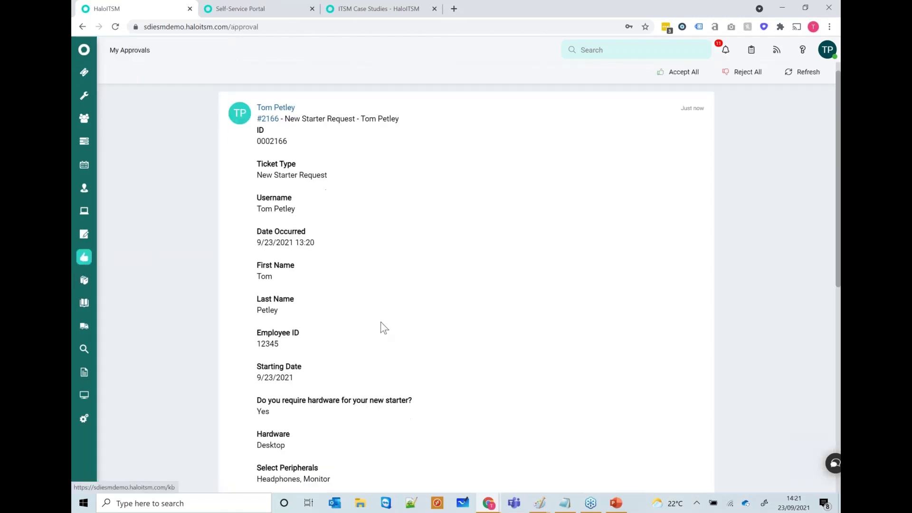
{"action": "left_click", "coordinate": [449, 372]}
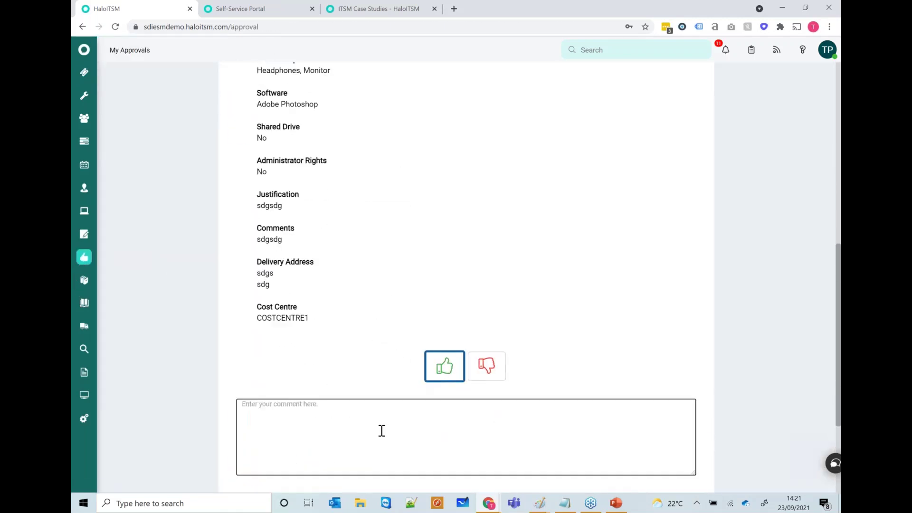
{"action": "type", "text": "Approved!"}
{"action": "scroll", "coordinate": [485, 413], "scroll_direction": "down", "scroll_amount": 3}
{"action": "left_click", "coordinate": [439, 409]}
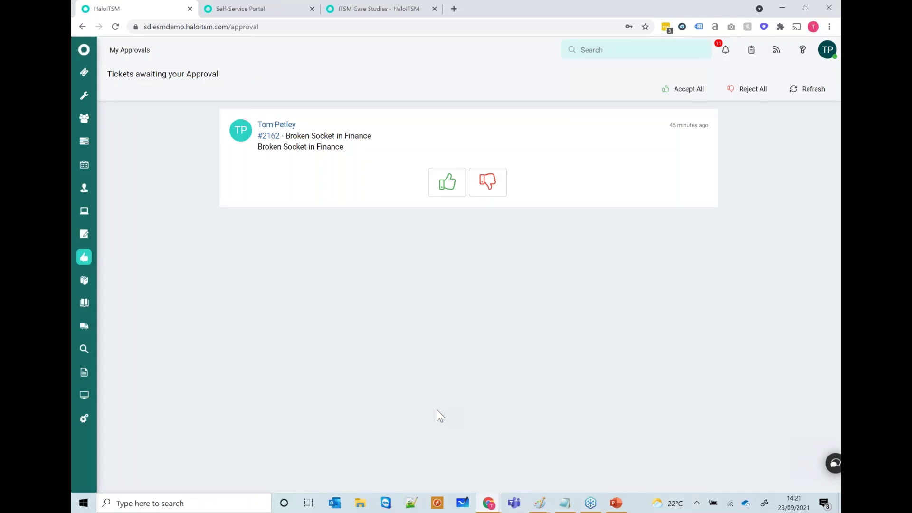
Step: Return to the New Starter Request's approval process and accept it on behalf of the remaining User approver
{"action": "left_click", "coordinate": [83, 75]}
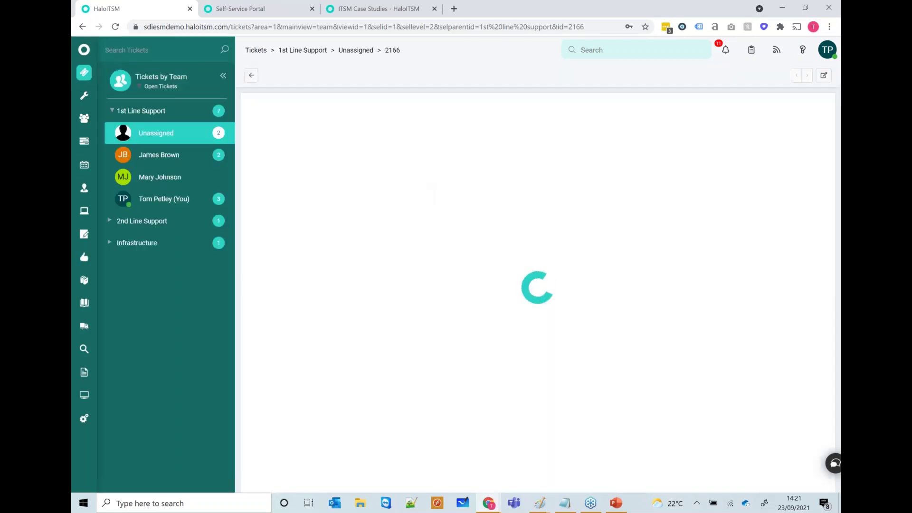
{"action": "left_click", "coordinate": [321, 102]}
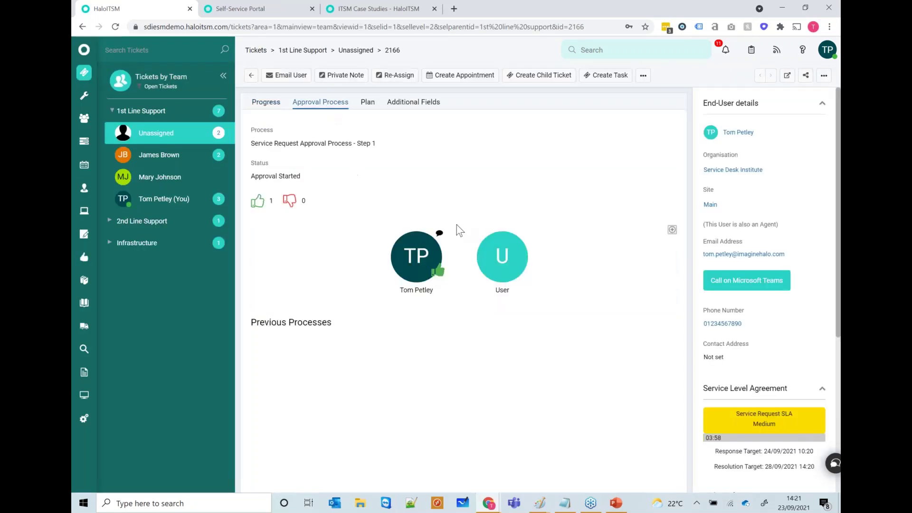
{"action": "left_click", "coordinate": [513, 278]}
{"action": "left_click", "coordinate": [525, 283]}
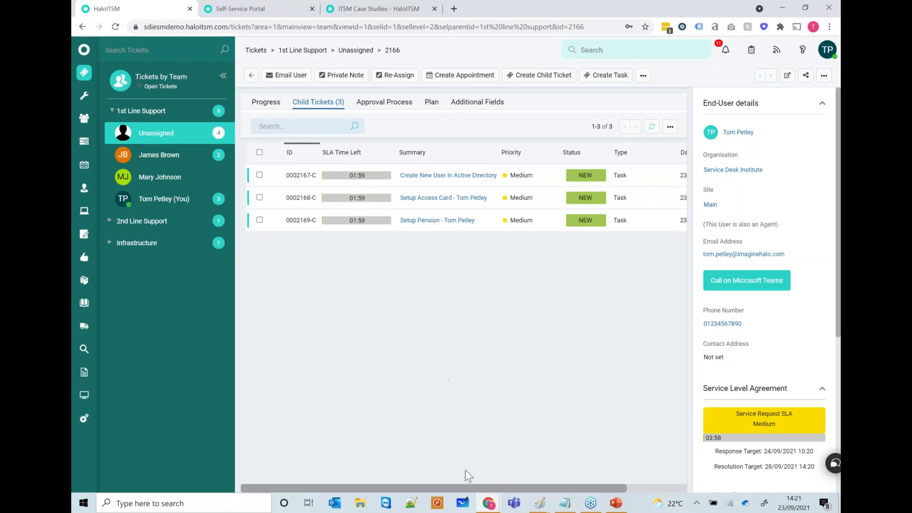
Step: Review the child tickets of the New Starter Request, previewing the Active Directory and access card tasks
{"action": "mouse_move", "coordinate": [465, 488]}
{"action": "left_mouse_down"}
{"action": "mouse_move", "coordinate": [546, 487]}
{"action": "mouse_move", "coordinate": [456, 484]}
{"action": "left_mouse_up"}
{"action": "mouse_move", "coordinate": [423, 177]}
{"action": "mouse_move", "coordinate": [453, 177]}
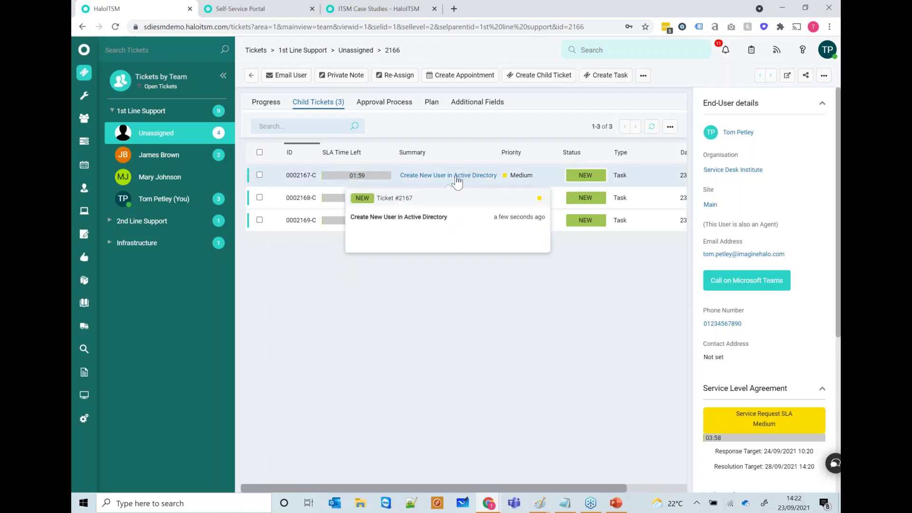
{"action": "mouse_move", "coordinate": [464, 199]}
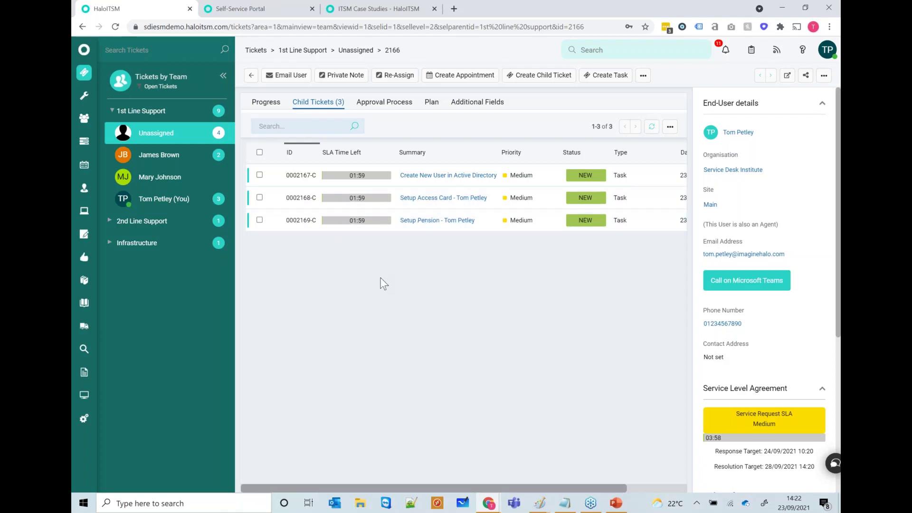
Step: Examine the plan's creation rules for Create New User in Active Directory and Setup Access Card, and return to the ticket's progress
{"action": "left_click", "coordinate": [430, 102]}
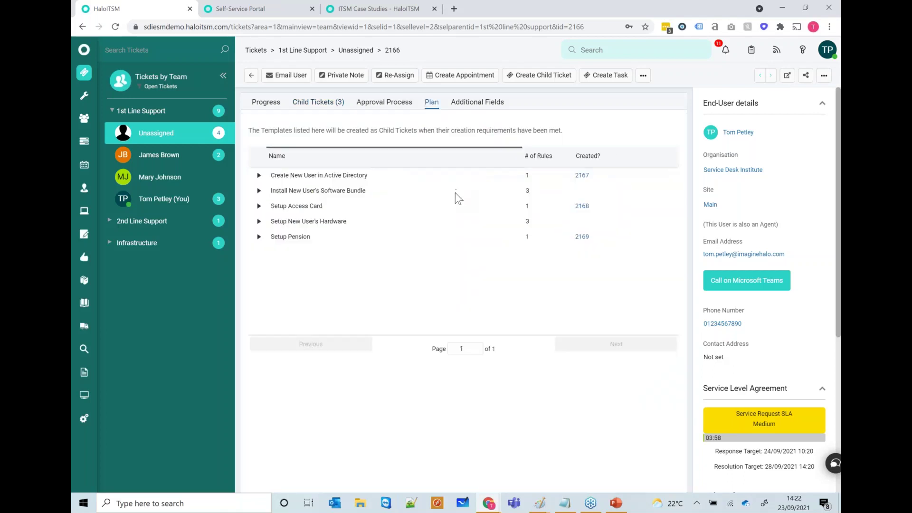
{"action": "left_click", "coordinate": [259, 175]}
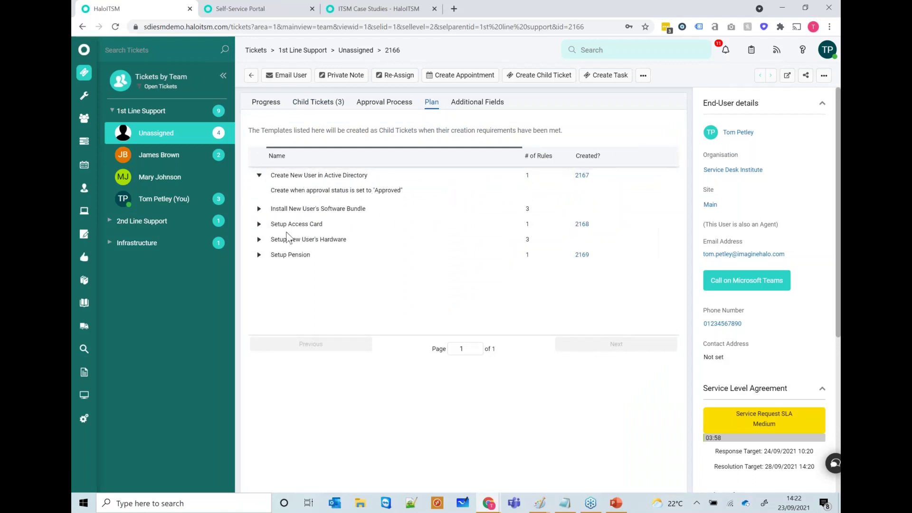
{"action": "left_click", "coordinate": [263, 225]}
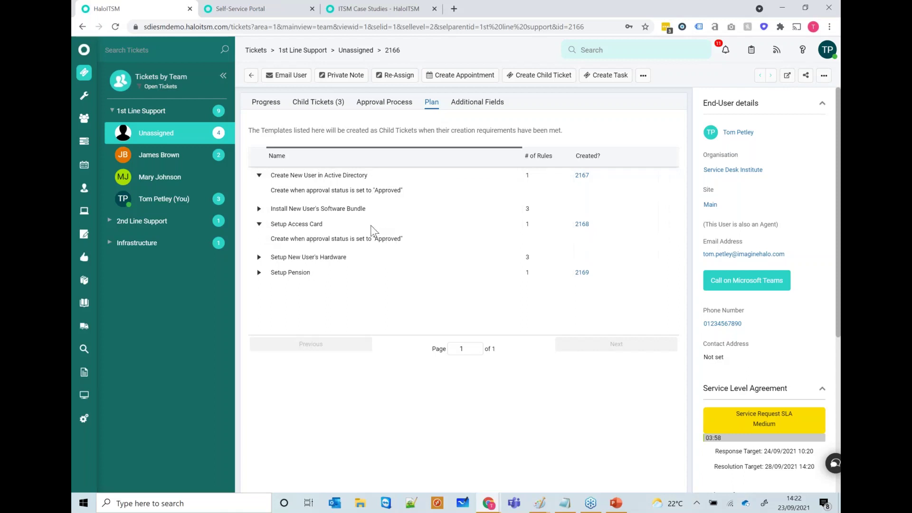
{"action": "left_click", "coordinate": [263, 103]}
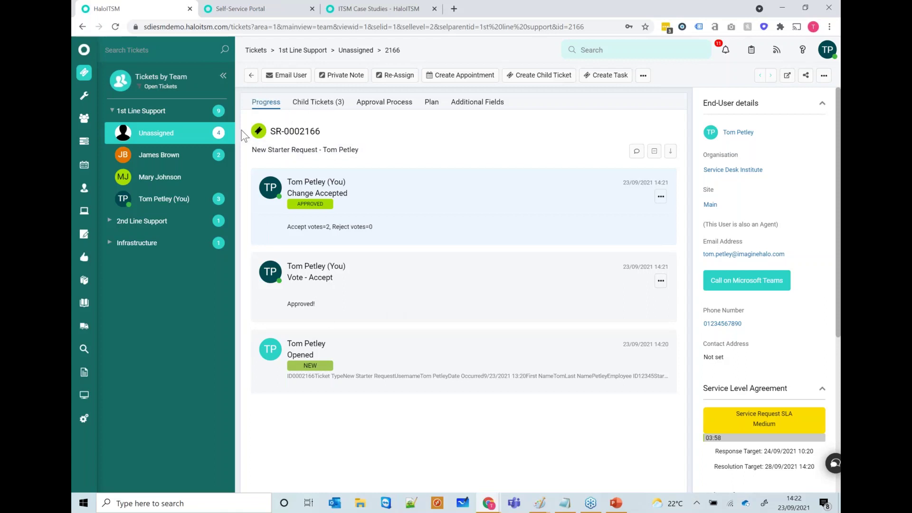
Step: View the Facilities and Human Resources ticket queues and open the Setup Pension task in Human Resources
{"action": "left_click", "coordinate": [84, 96]}
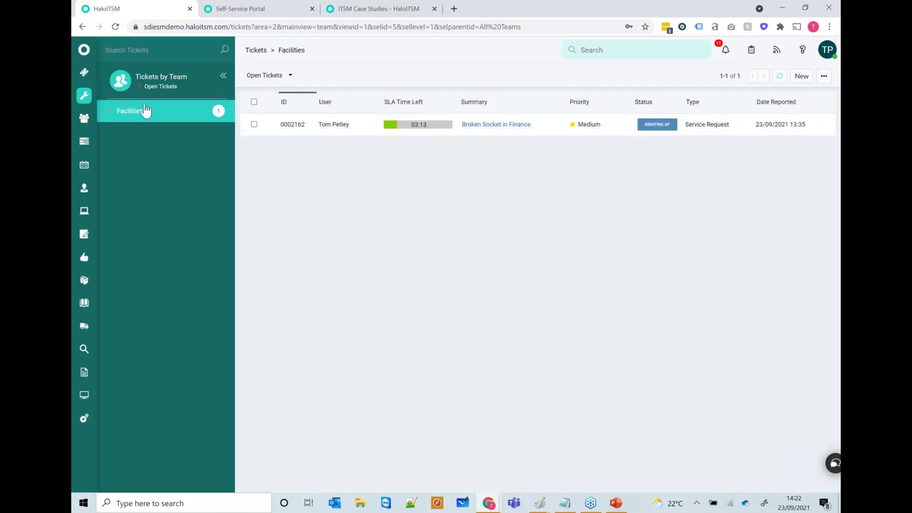
{"action": "left_click", "coordinate": [109, 112]}
{"action": "left_click", "coordinate": [84, 118]}
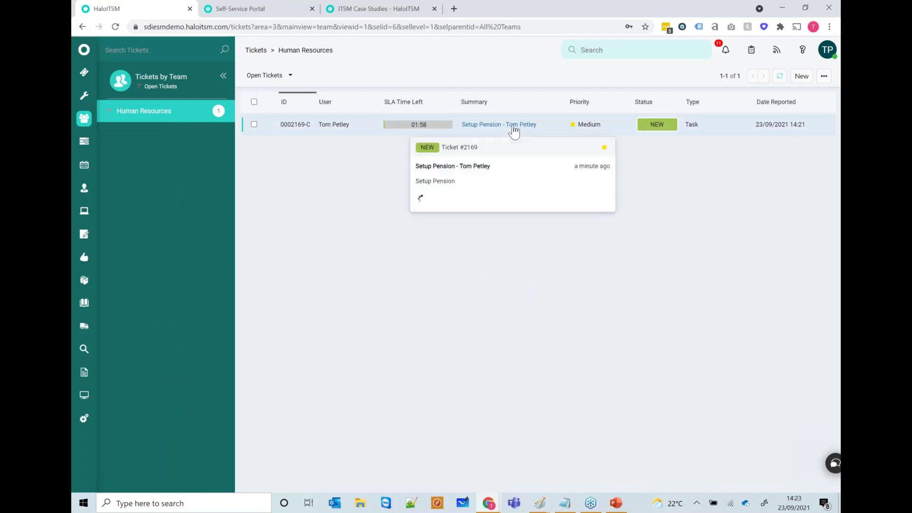
{"action": "left_click", "coordinate": [451, 130]}
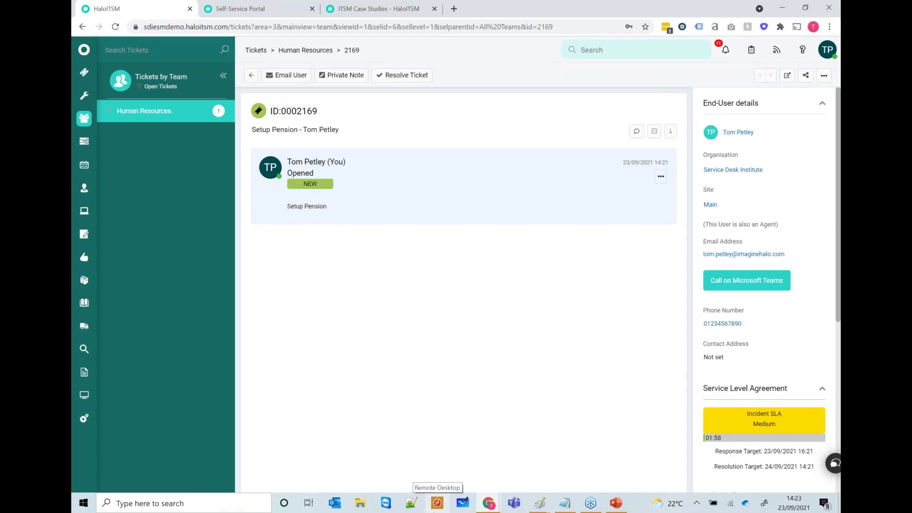
Step: Return to the home page and open the Configuration area
{"action": "left_click", "coordinate": [83, 50]}
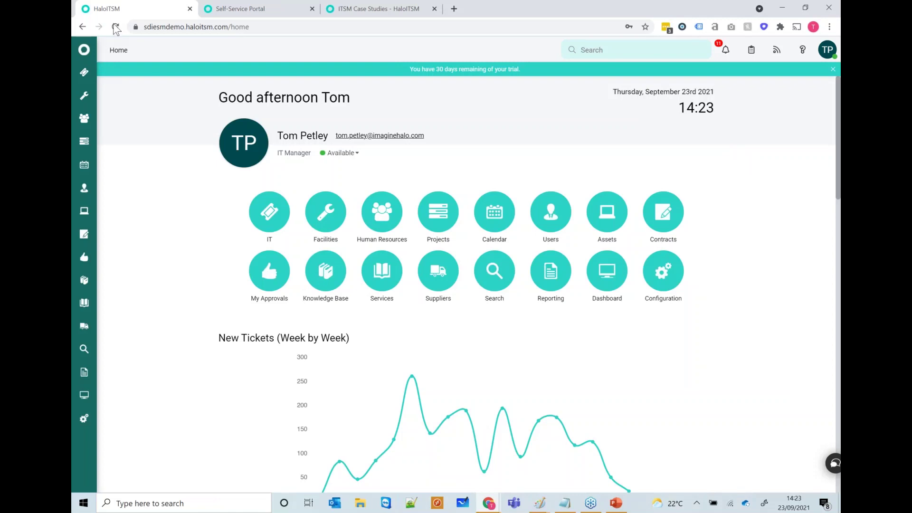
{"action": "left_click", "coordinate": [670, 278]}
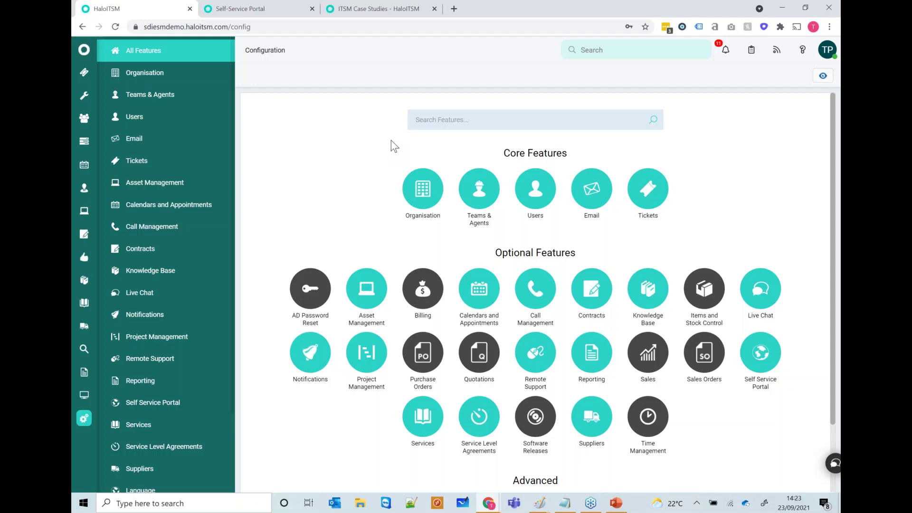
Step: Open the Facilities Workflow from the ticket workflows configuration
{"action": "scroll", "coordinate": [535, 190], "scroll_direction": "down", "scroll_amount": 2}
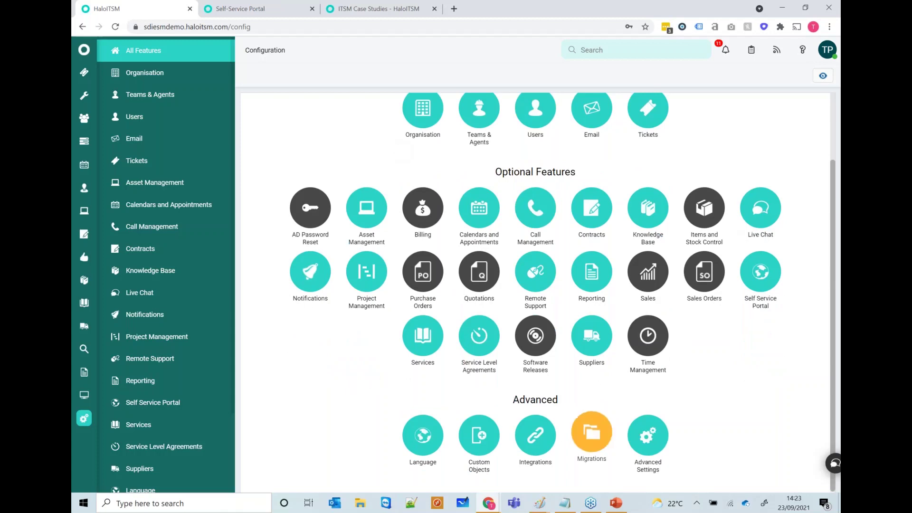
{"action": "left_click", "coordinate": [658, 119]}
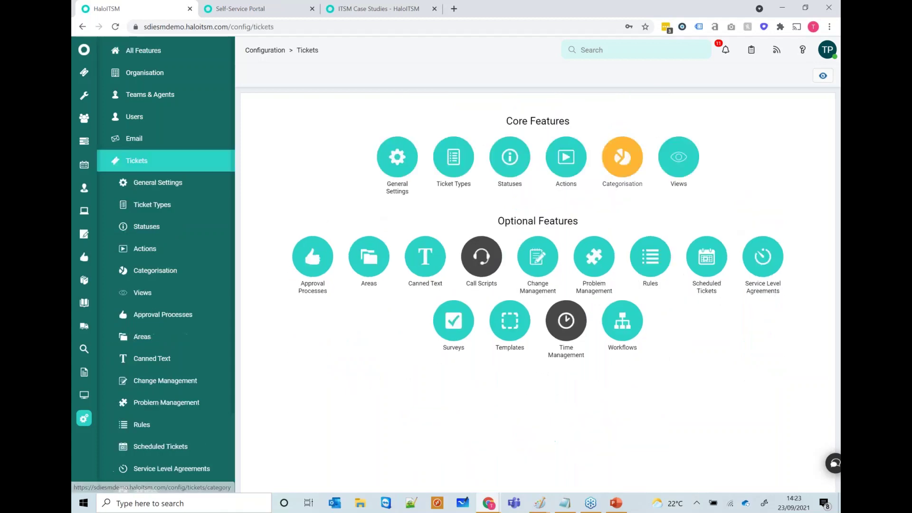
{"action": "left_click", "coordinate": [622, 321]}
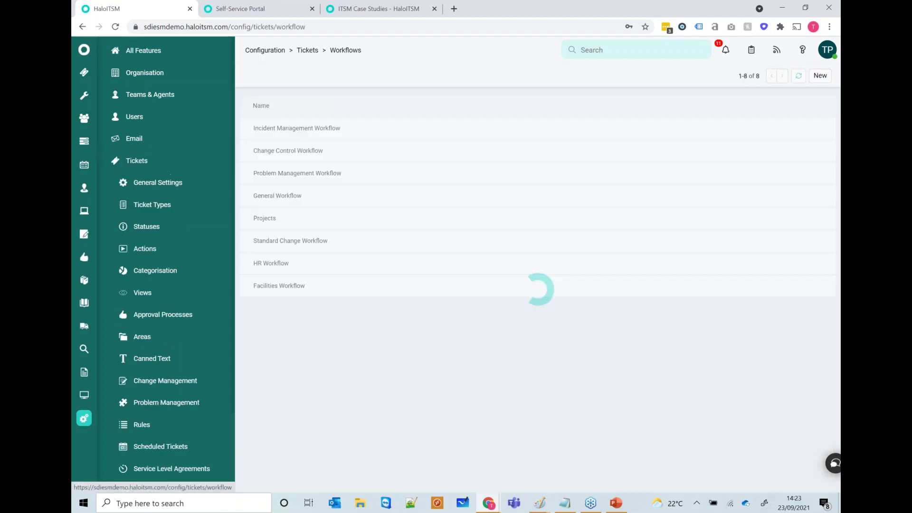
{"action": "left_click", "coordinate": [374, 290]}
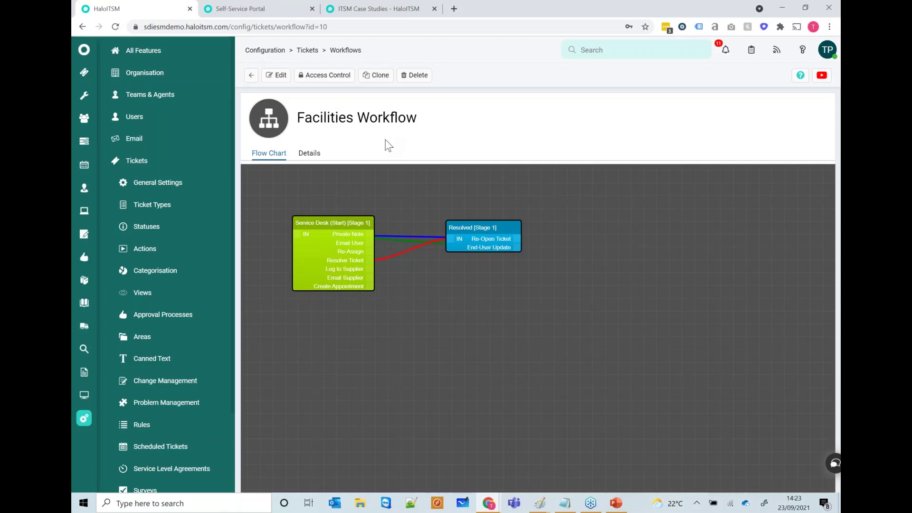
Step: Grant the Facilities Admin role Read and Modify access to the Facilities Workflow and save the access control
{"action": "left_click", "coordinate": [338, 77]}
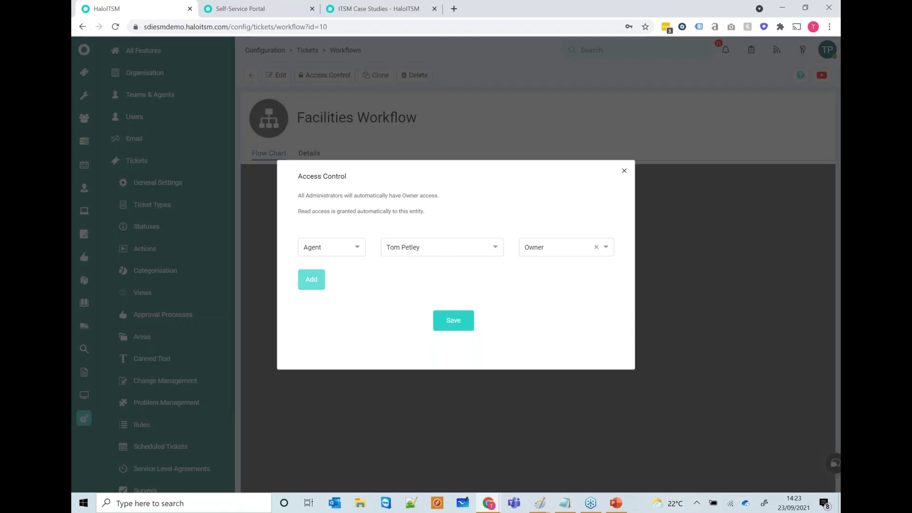
{"action": "left_click", "coordinate": [309, 281]}
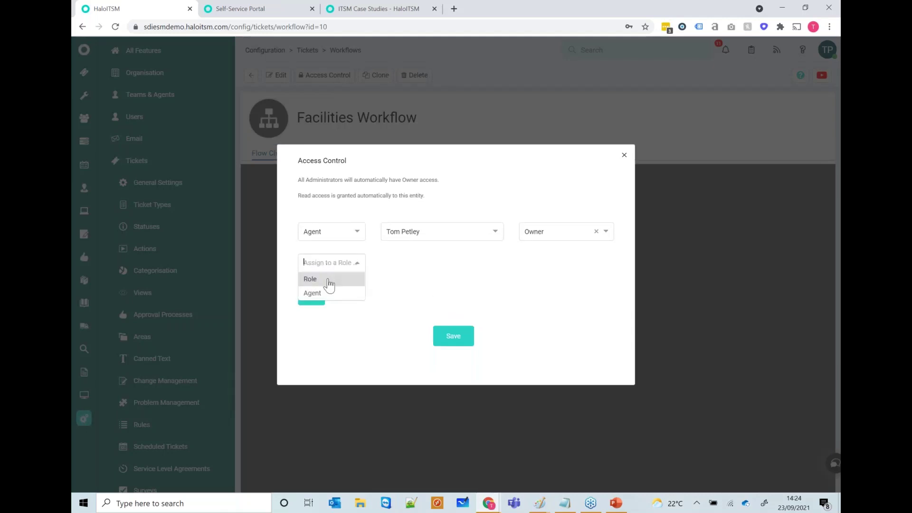
{"action": "left_click", "coordinate": [327, 280]}
{"action": "left_click", "coordinate": [395, 264]}
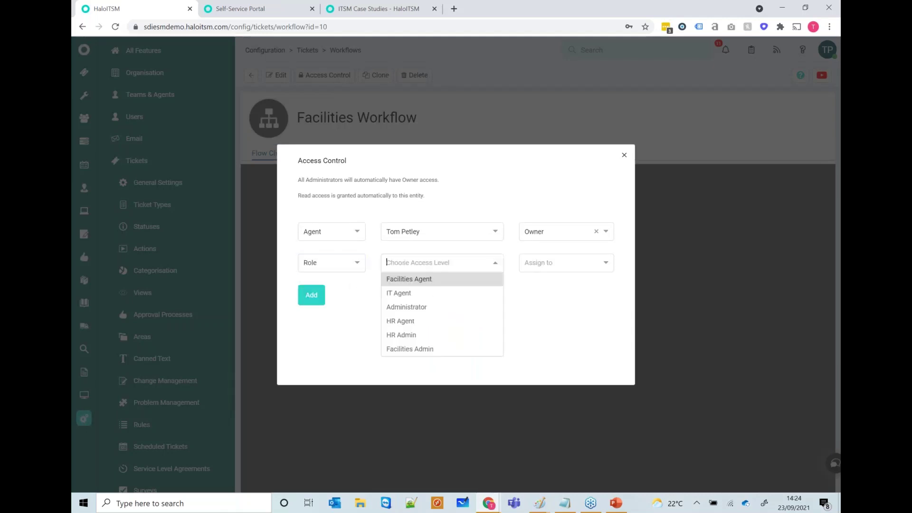
{"action": "left_click", "coordinate": [422, 354]}
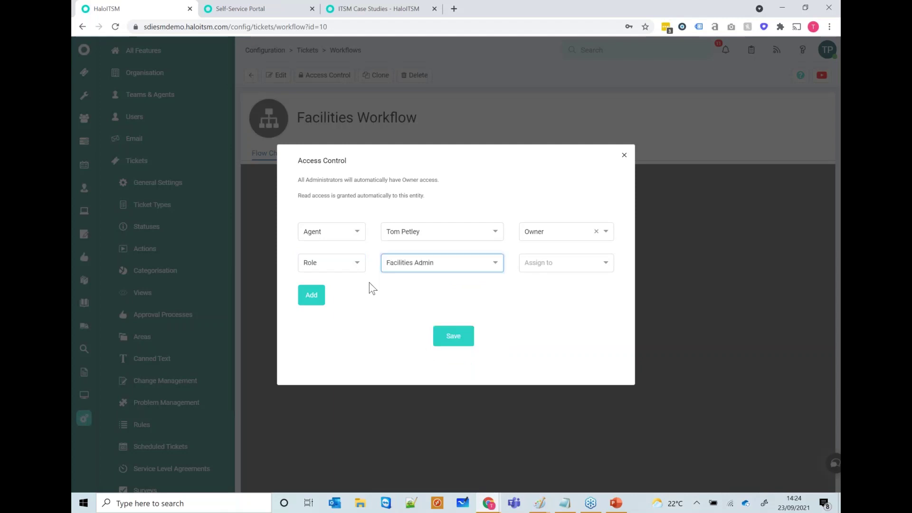
{"action": "left_click", "coordinate": [537, 269]}
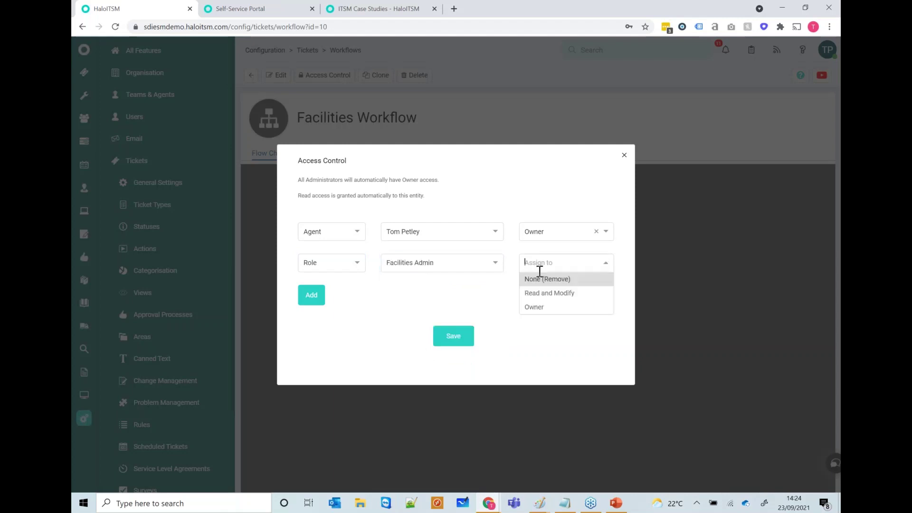
{"action": "left_click", "coordinate": [548, 296]}
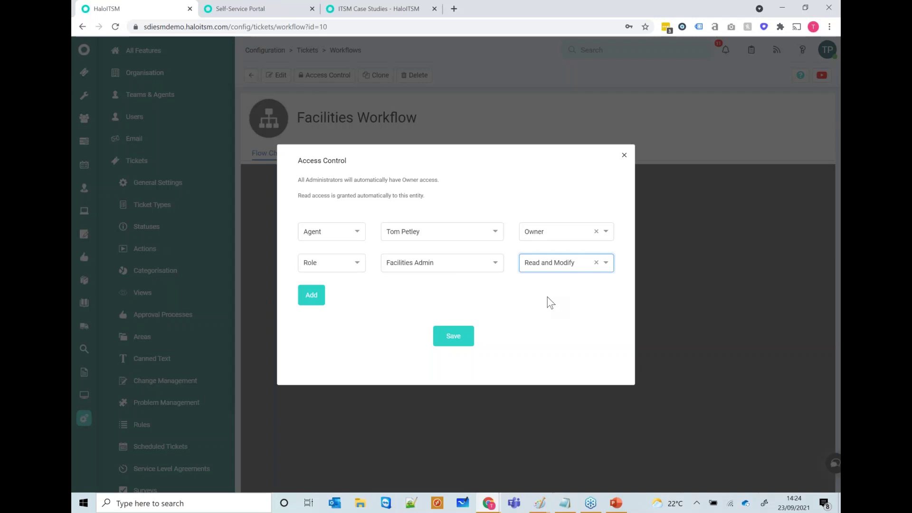
{"action": "left_click", "coordinate": [448, 338]}
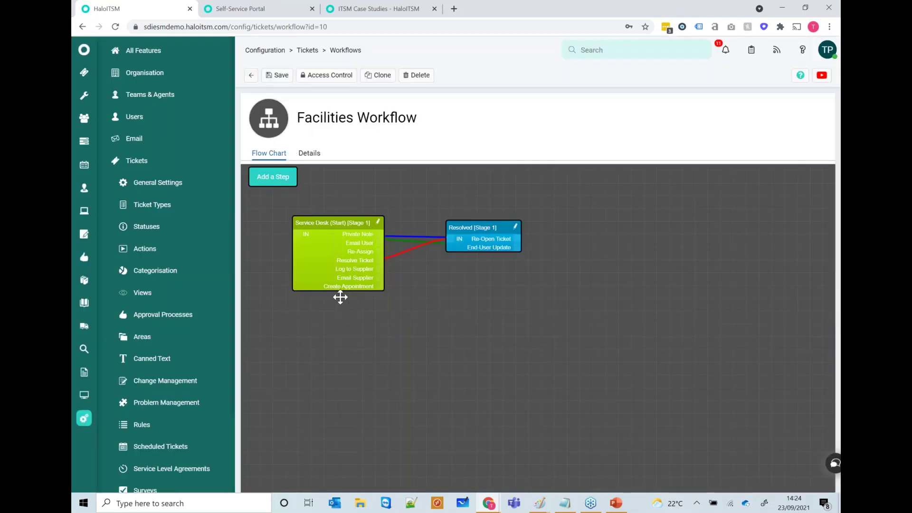
Step: Switch to the Facilities Admin session and view the approval processes in its My Config area
{"action": "mouse_move", "coordinate": [489, 503]}
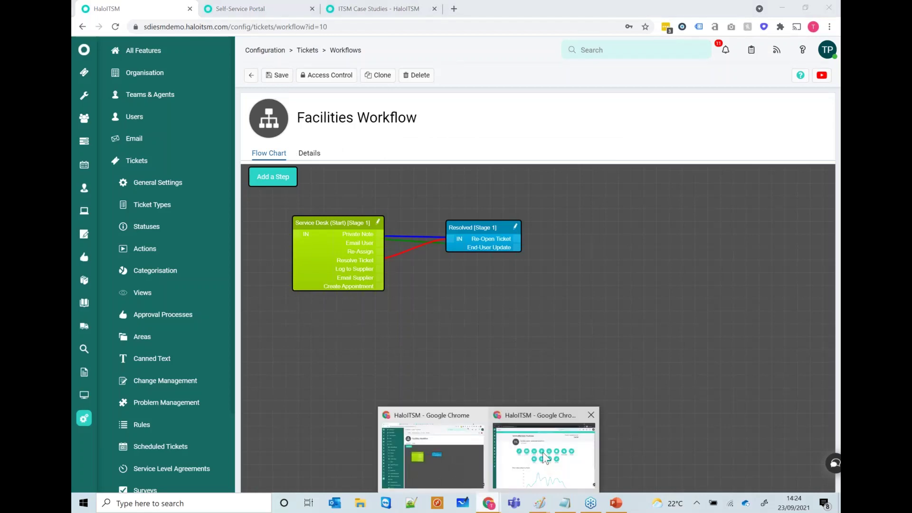
{"action": "left_click", "coordinate": [531, 458]}
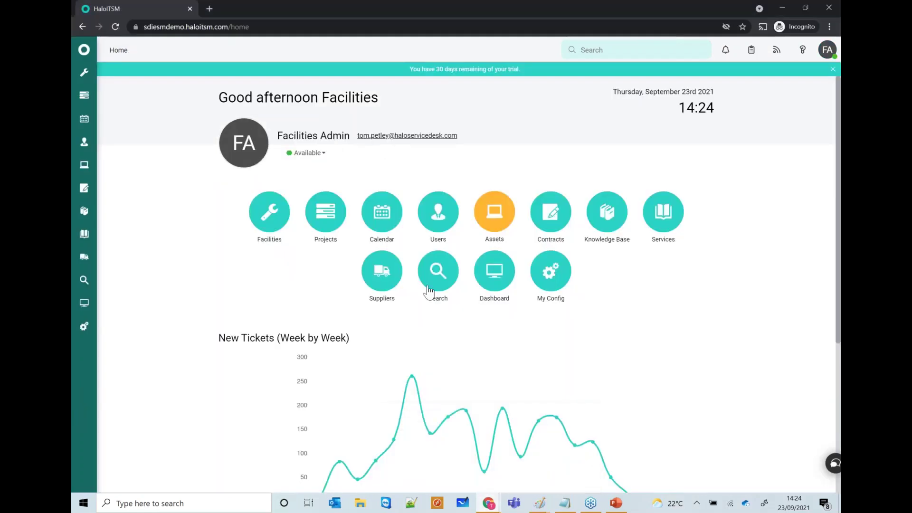
{"action": "left_click", "coordinate": [552, 285]}
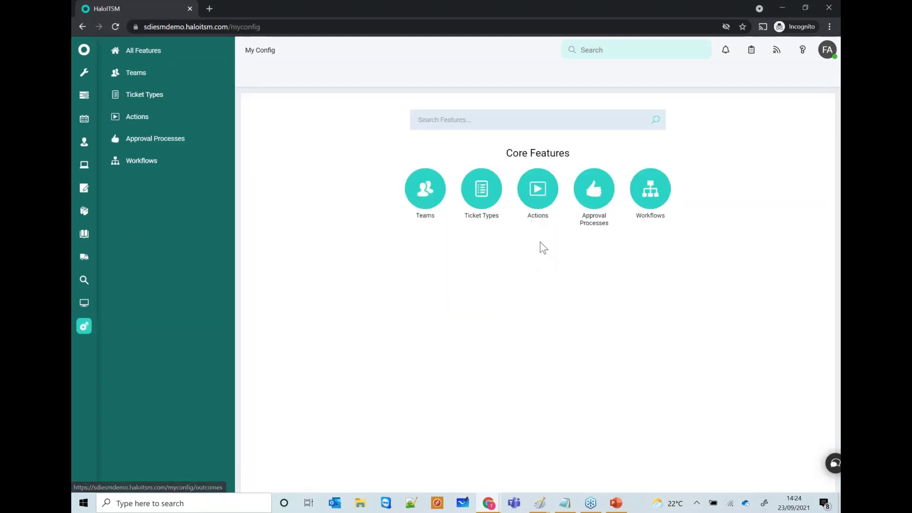
{"action": "left_click", "coordinate": [603, 198]}
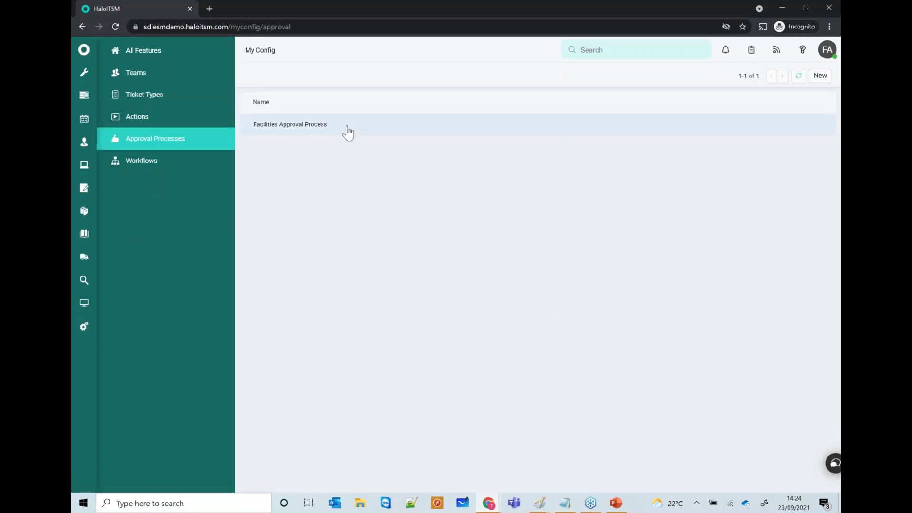
Step: View the ticket types and teams in My Config, and examine the agents of the Facilities team
{"action": "left_click", "coordinate": [189, 99]}
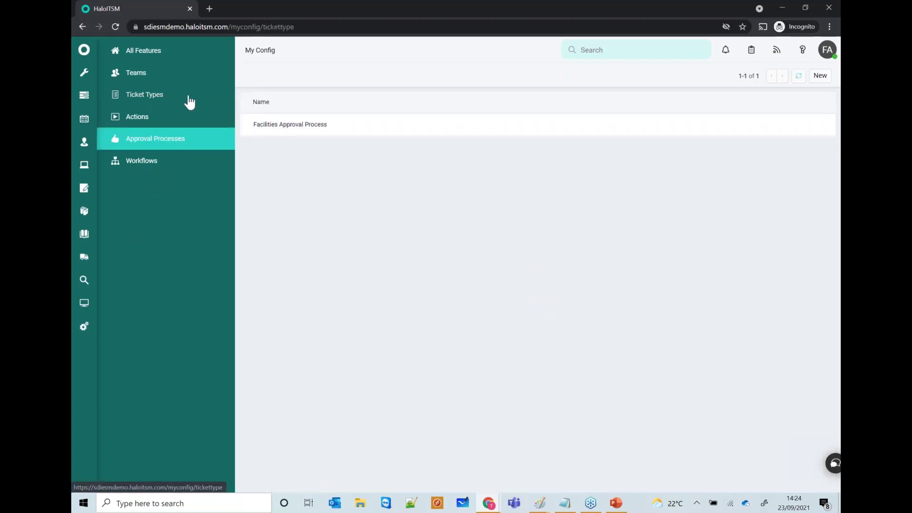
{"action": "left_click", "coordinate": [178, 81]}
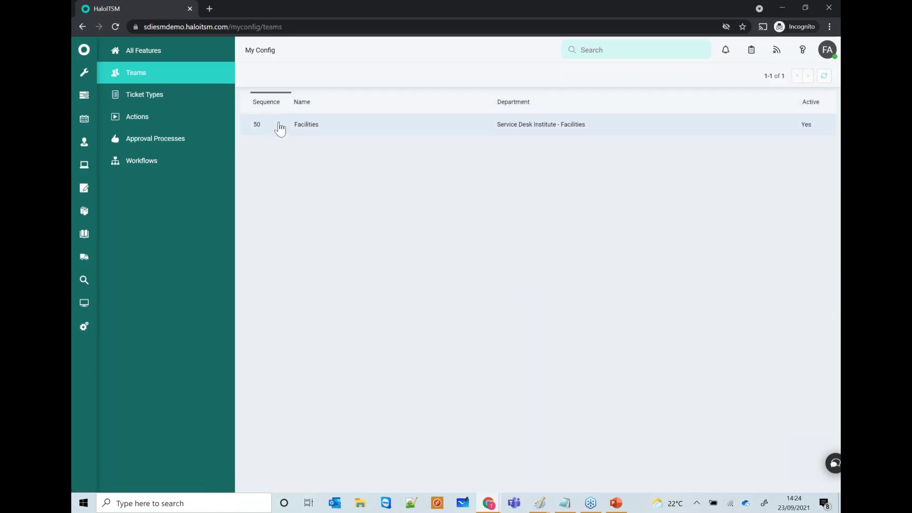
{"action": "left_click", "coordinate": [279, 126]}
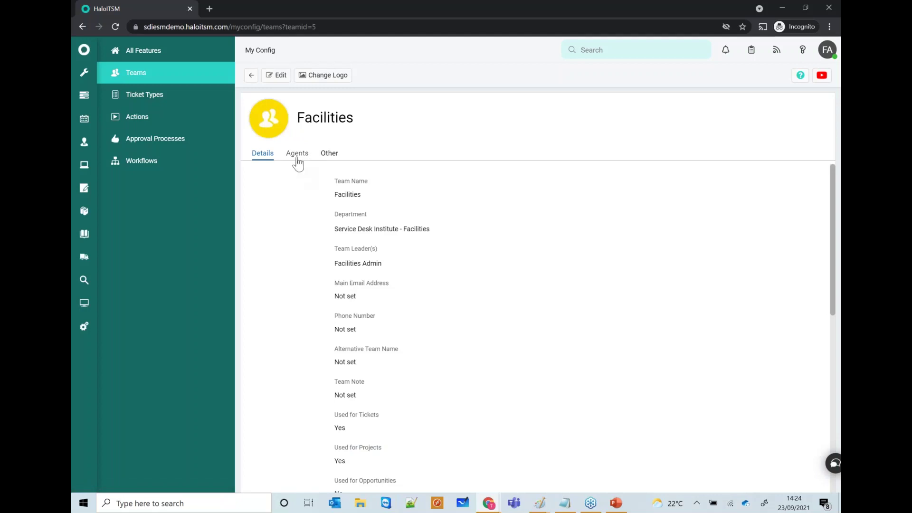
{"action": "left_click", "coordinate": [297, 160]}
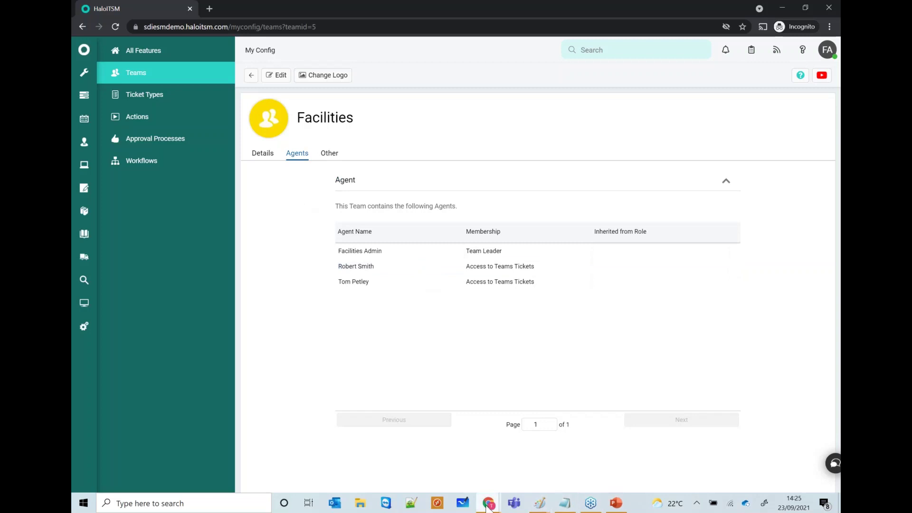
Step: Return to the administrator session and open the ticket Areas configuration
{"action": "mouse_move", "coordinate": [487, 508]}
{"action": "left_click", "coordinate": [439, 462]}
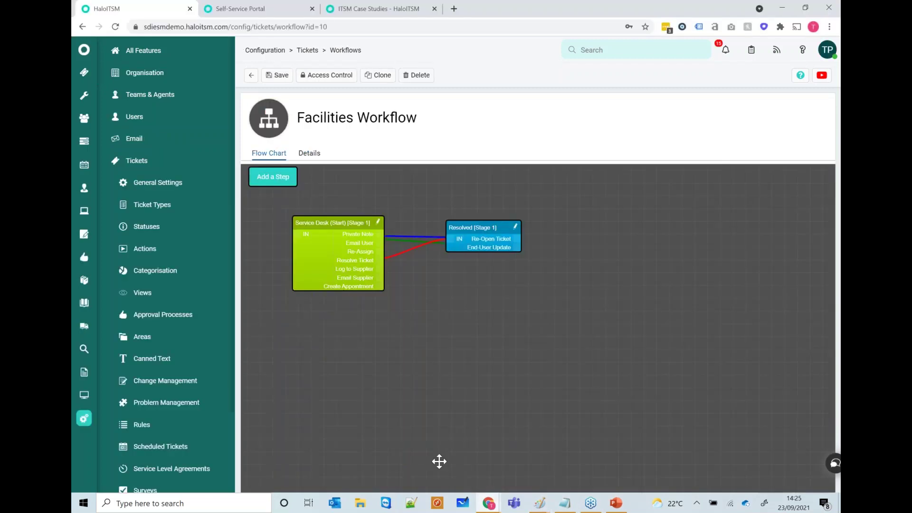
{"action": "left_click", "coordinate": [270, 51]}
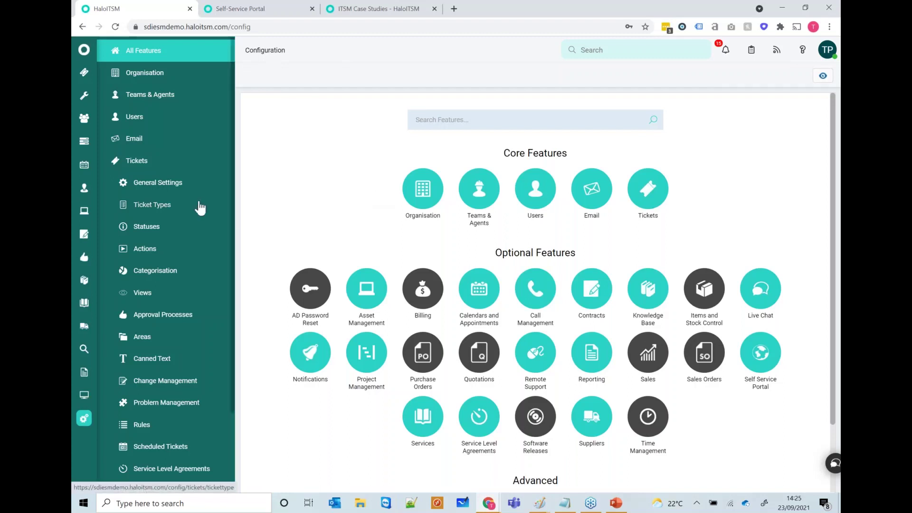
{"action": "left_click", "coordinate": [656, 175]}
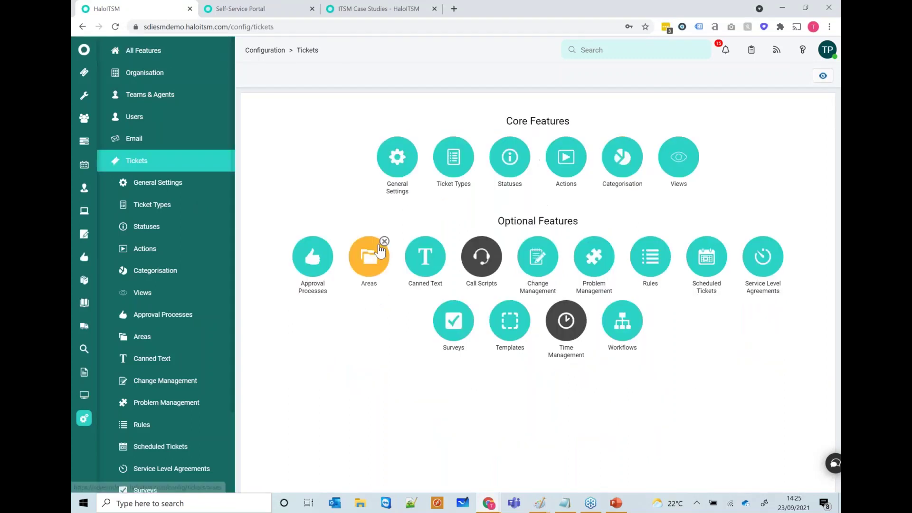
{"action": "left_click", "coordinate": [371, 261]}
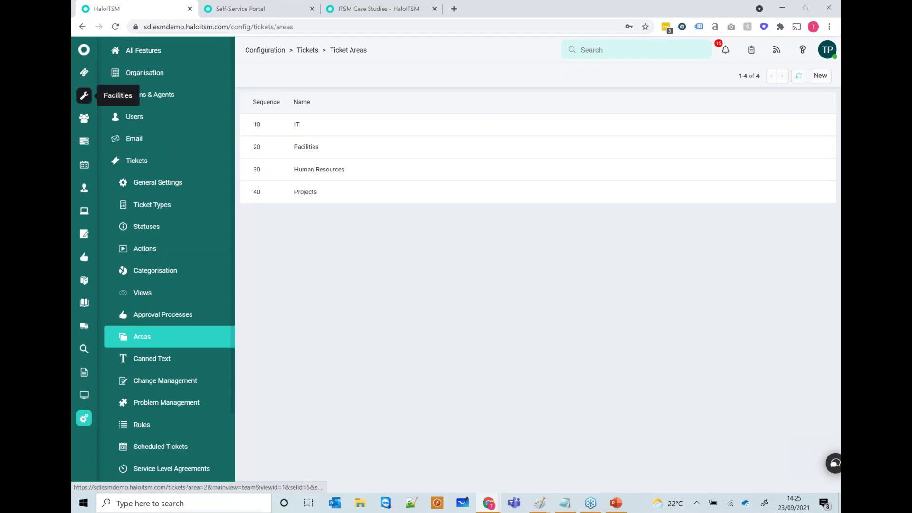
Step: View the Facilities and IT ticket areas, and return to the ticket Areas configuration
{"action": "left_click", "coordinate": [84, 95]}
{"action": "left_click", "coordinate": [109, 112]}
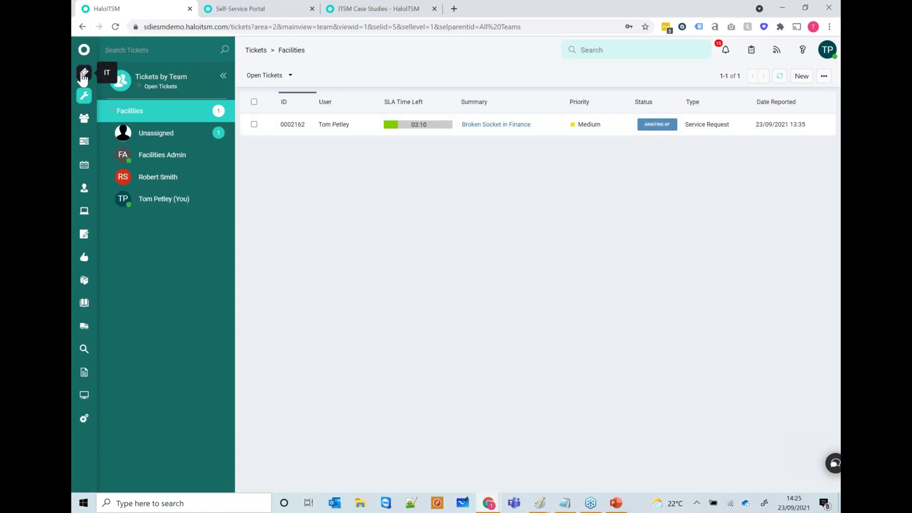
{"action": "left_click", "coordinate": [84, 74]}
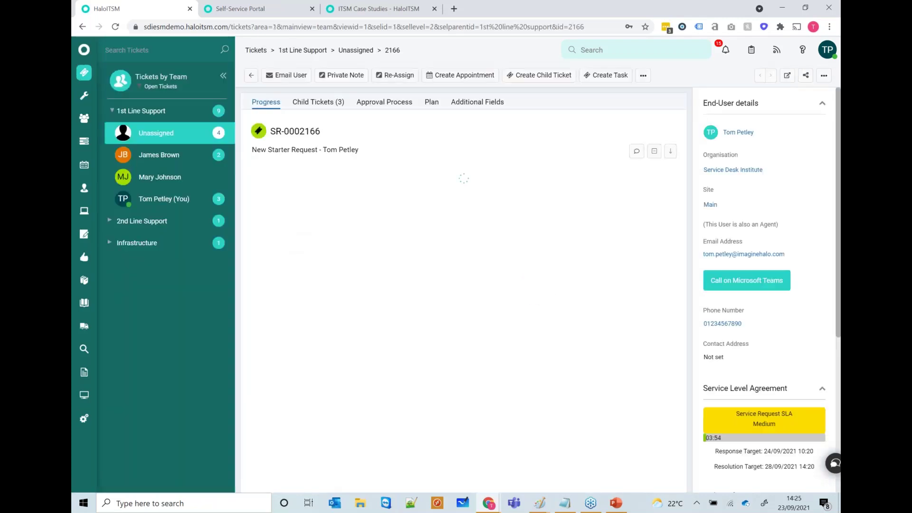
{"action": "left_click", "coordinate": [84, 418]}
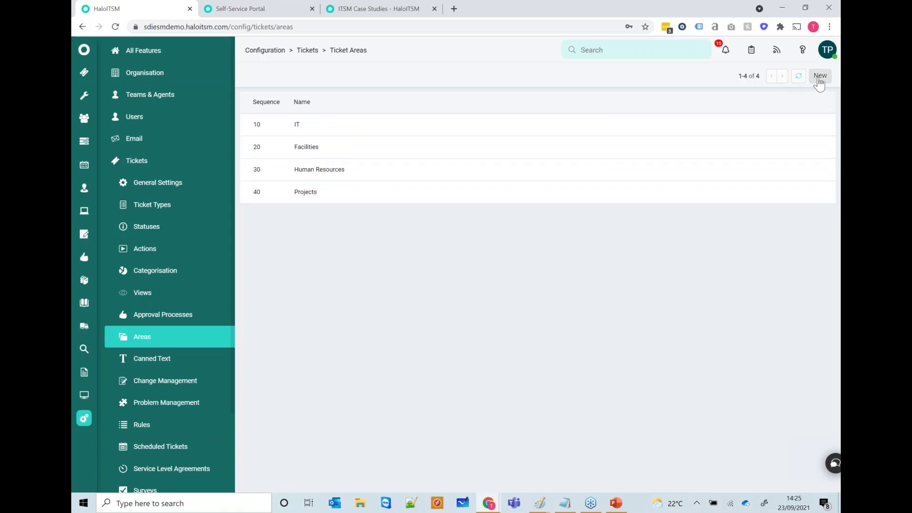
Step: Start a new ticket area named Legal with a list sequence of 35
{"action": "left_click", "coordinate": [819, 77]}
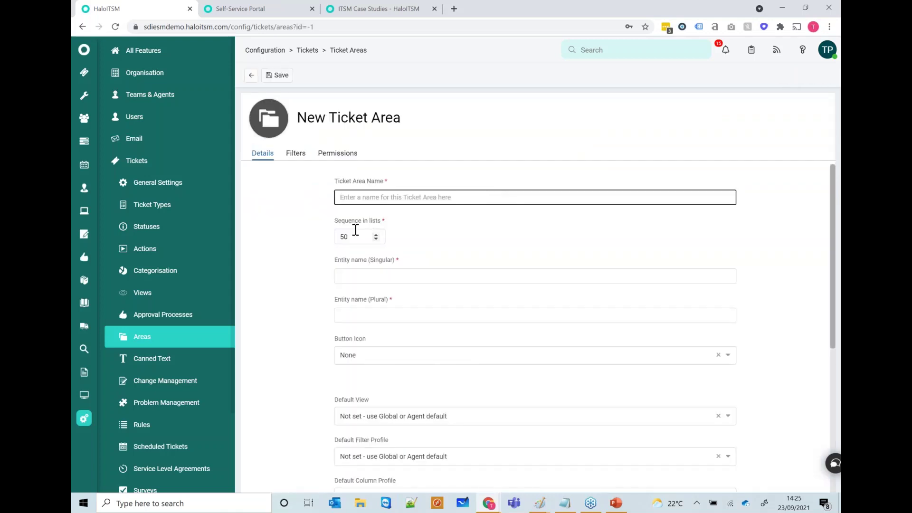
{"action": "type", "text": "Legal"}
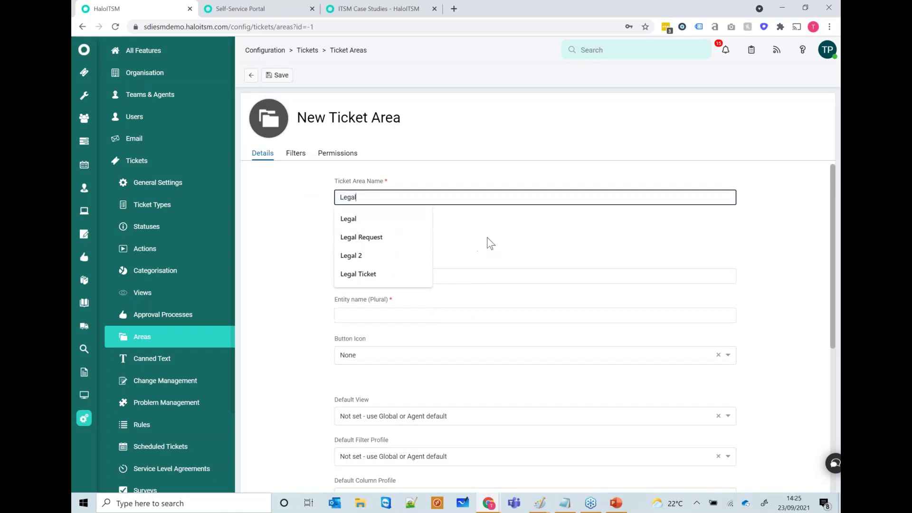
{"action": "left_click", "coordinate": [487, 238]}
{"action": "left_click_drag", "start_coordinate": [350, 236], "coordinate": [312, 237]}
{"action": "type", "text": "3"}
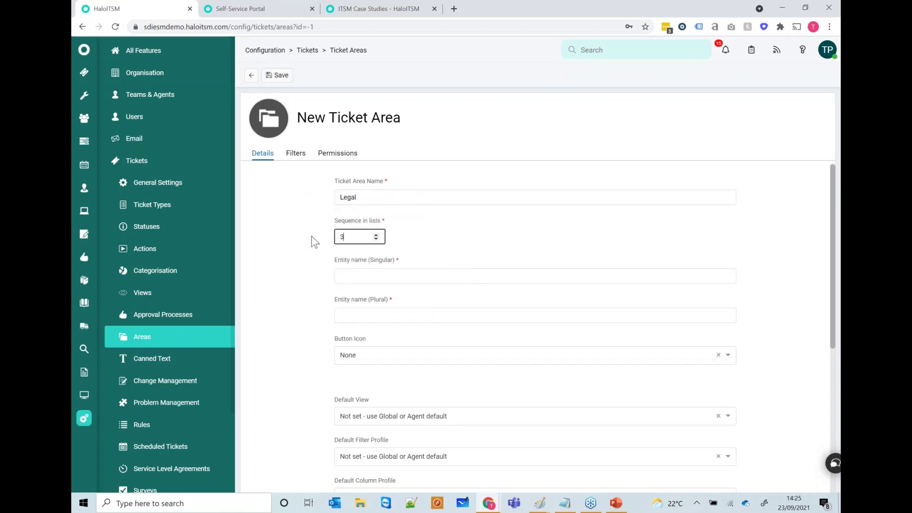
{"action": "type", "text": "5"}
Step: Set the Legal area's singular entity name to Ticket and its plural entity name to Tickets
{"action": "left_click", "coordinate": [356, 283]}
{"action": "left_click", "coordinate": [315, 281]}
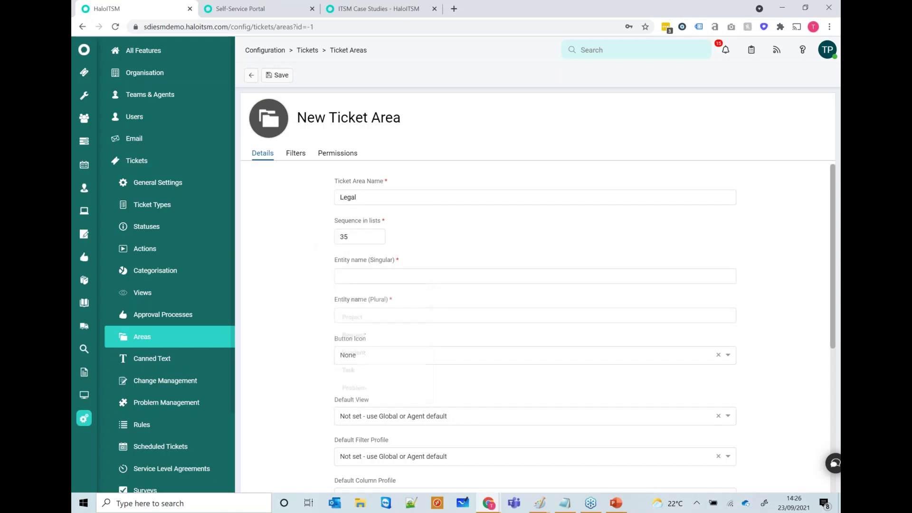
{"action": "left_click", "coordinate": [356, 276]}
{"action": "type", "text": "Ticket"}
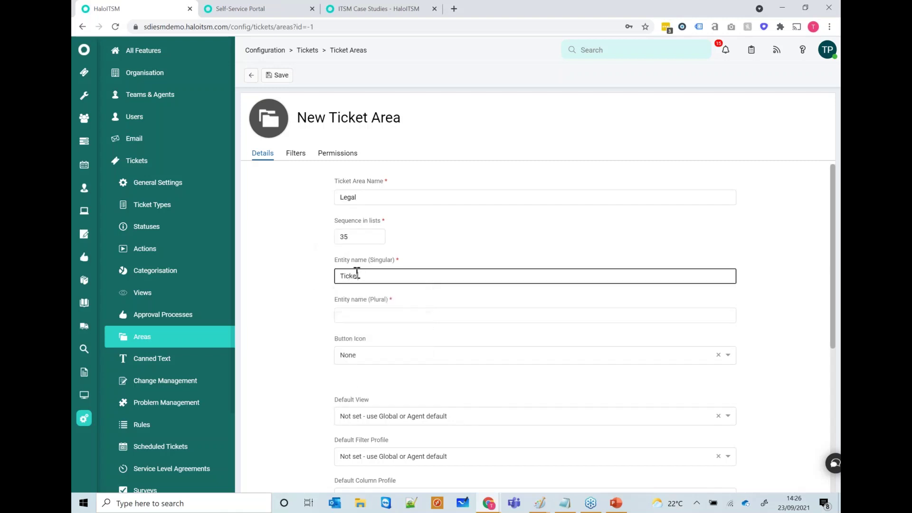
{"action": "key", "text": "Tab"}
{"action": "type", "text": "Tickets"}
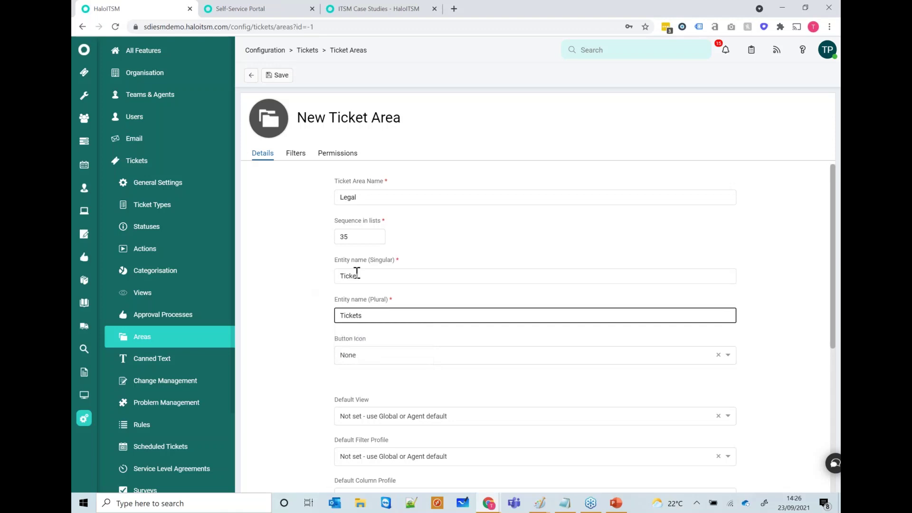
{"action": "left_click", "coordinate": [322, 287]}
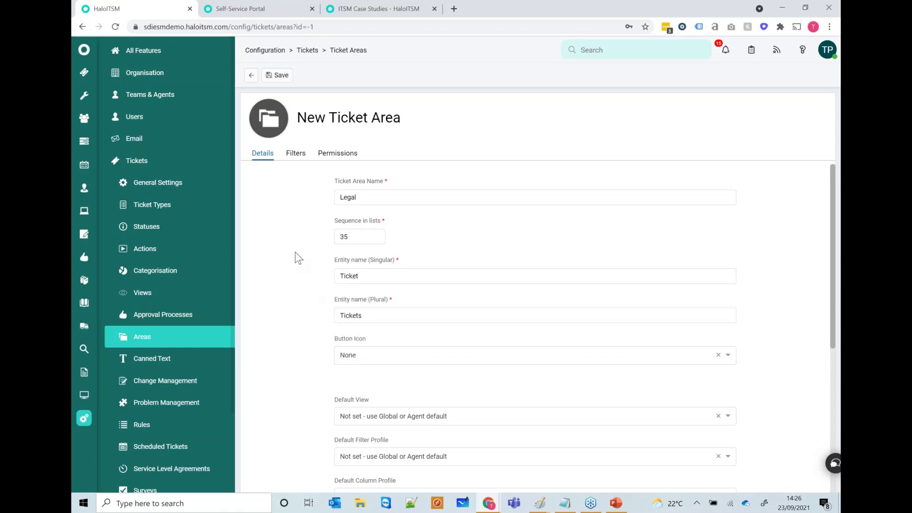
Step: Set the new ticket area's button icon to legal
{"action": "left_click", "coordinate": [383, 355]}
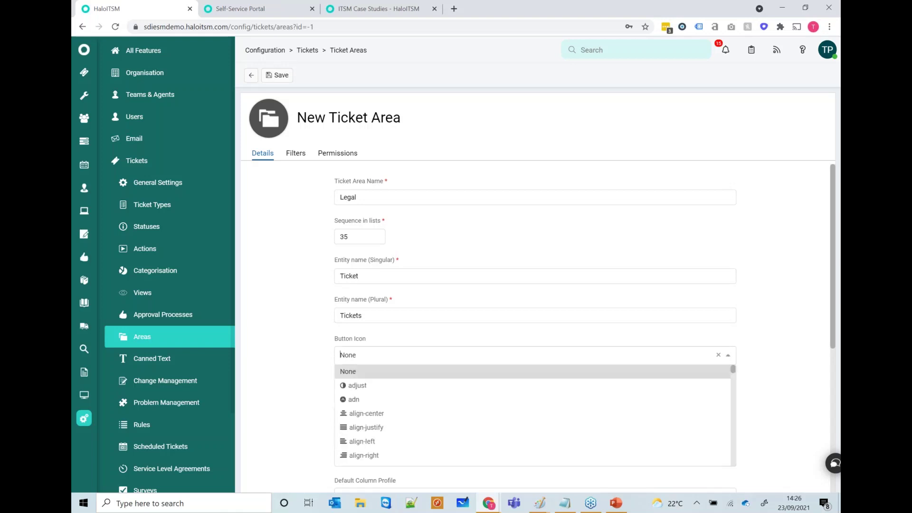
{"action": "type", "text": "legal"}
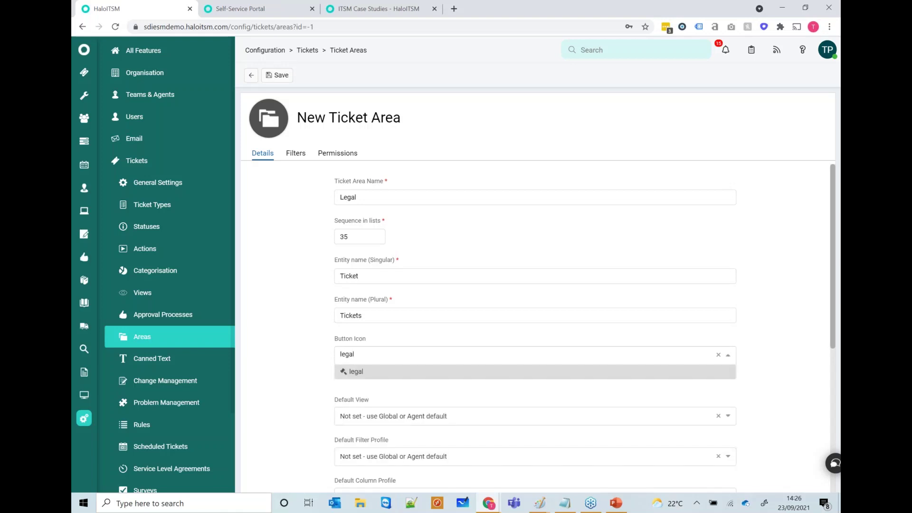
{"action": "left_click", "coordinate": [377, 374]}
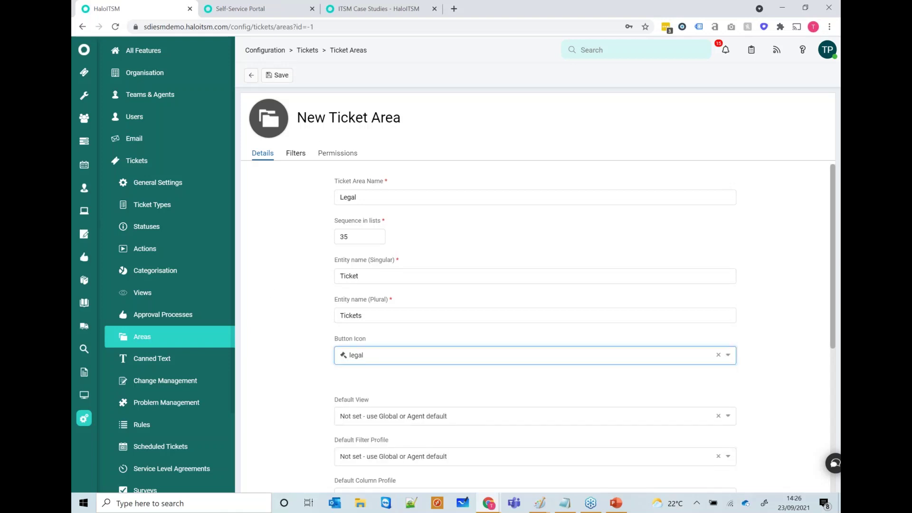
Step: Add a filter to the new ticket area so that Team includes 1st Line Support
{"action": "left_click", "coordinate": [298, 154]}
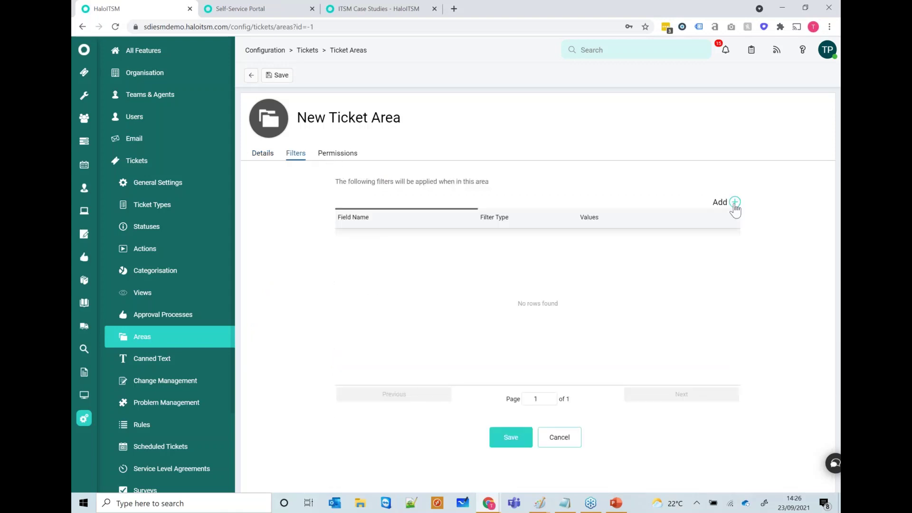
{"action": "left_click", "coordinate": [735, 203]}
{"action": "left_click", "coordinate": [540, 242]}
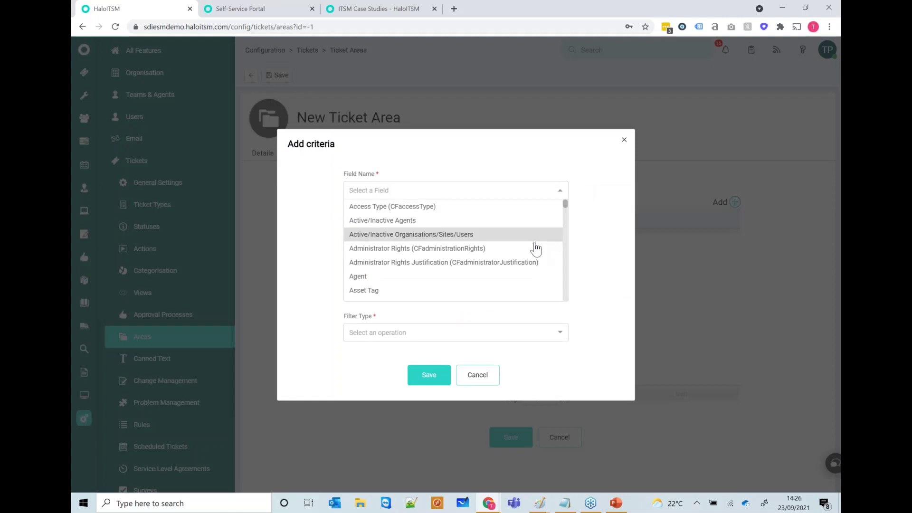
{"action": "type", "text": "team"}
{"action": "left_click", "coordinate": [536, 248]}
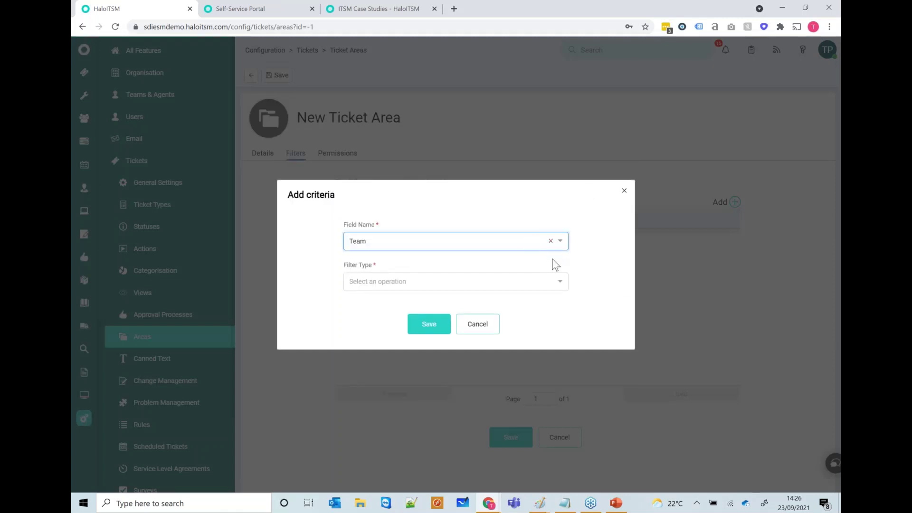
{"action": "left_click", "coordinate": [547, 285]}
{"action": "left_click", "coordinate": [523, 256]}
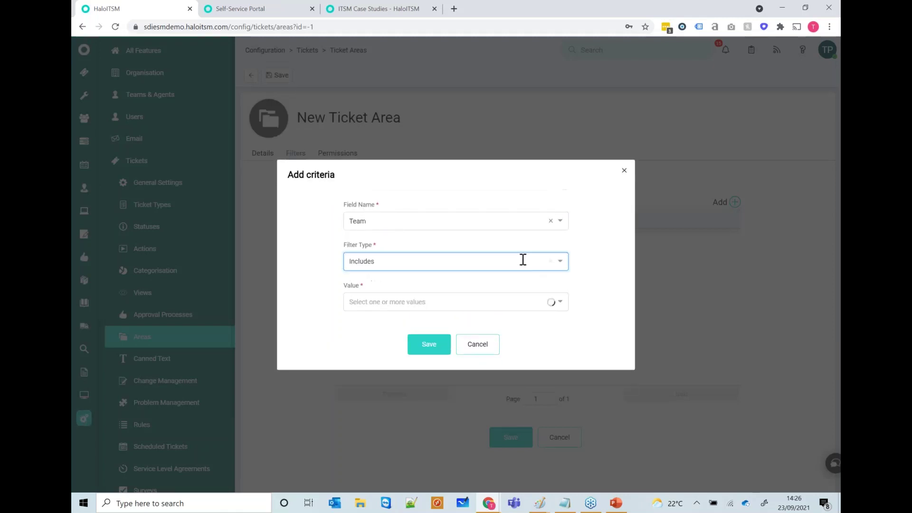
{"action": "left_click", "coordinate": [464, 298]}
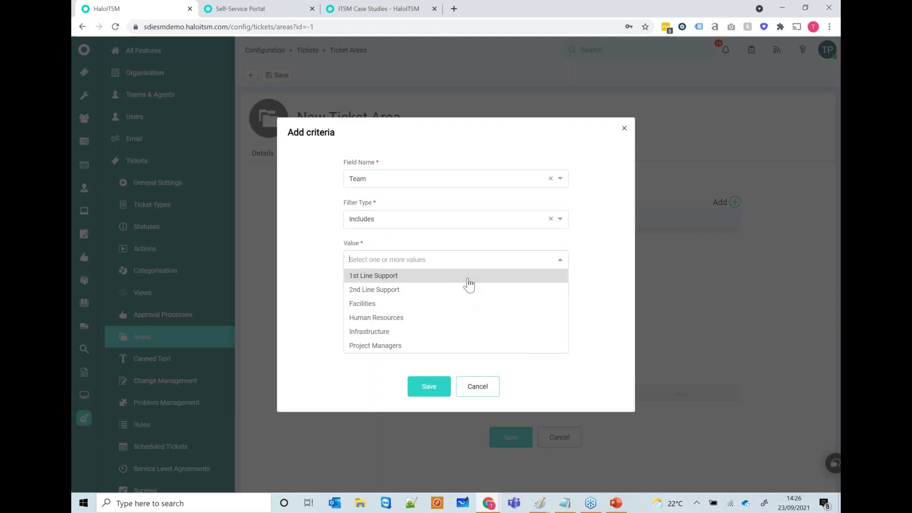
{"action": "left_click", "coordinate": [469, 283]}
{"action": "left_click", "coordinate": [431, 379]}
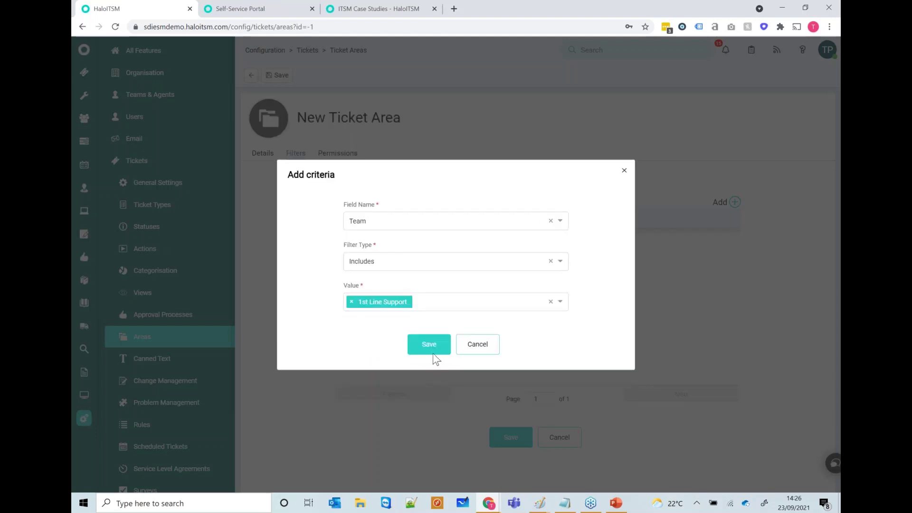
{"action": "left_click", "coordinate": [417, 341]}
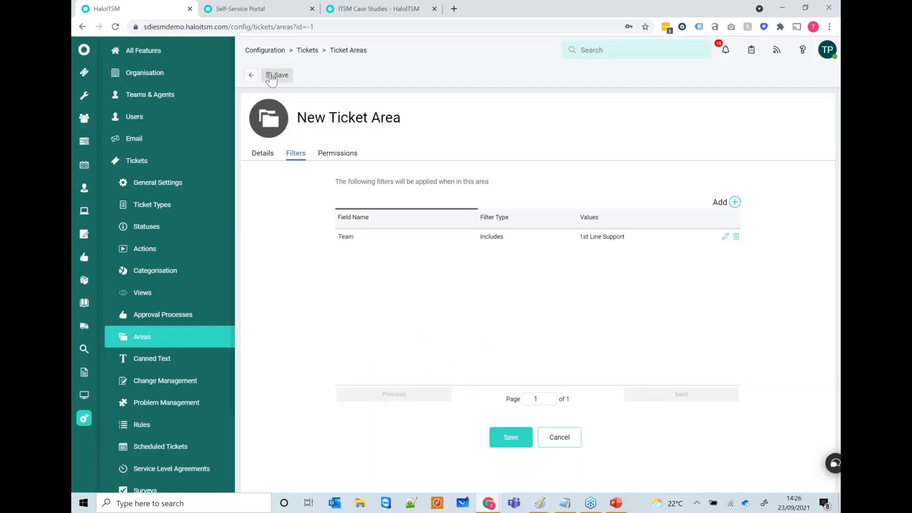
Step: Rename the new ticket area to Legal Team and save it
{"action": "left_click", "coordinate": [276, 75]}
{"action": "left_click", "coordinate": [455, 230]}
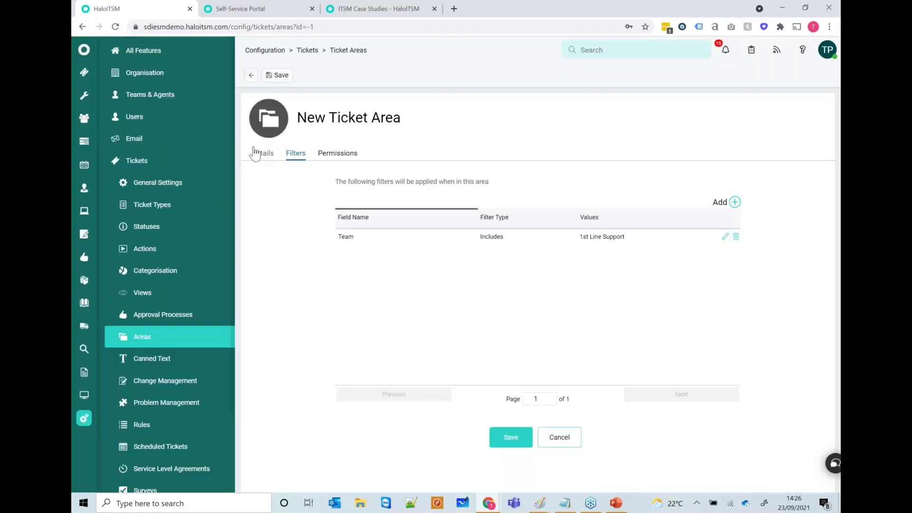
{"action": "left_click", "coordinate": [263, 154]}
{"action": "left_click", "coordinate": [370, 195]}
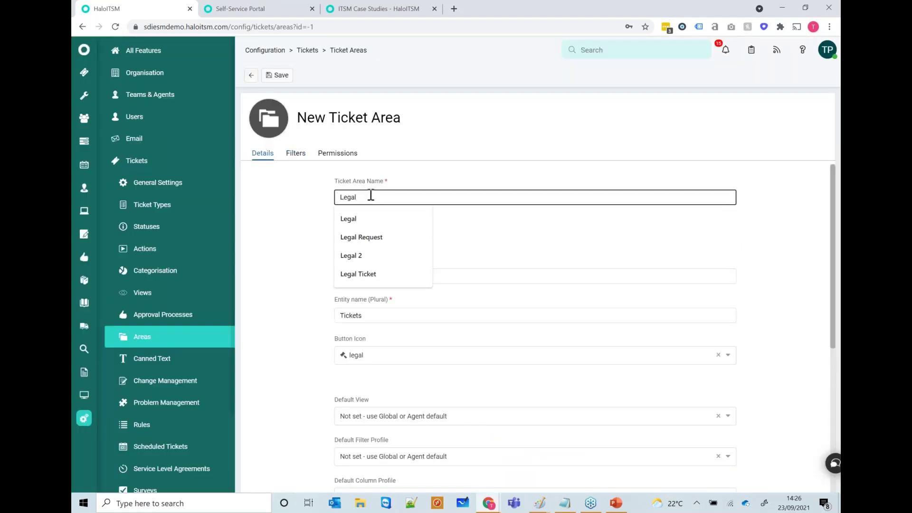
{"action": "type", "text": "Team"}
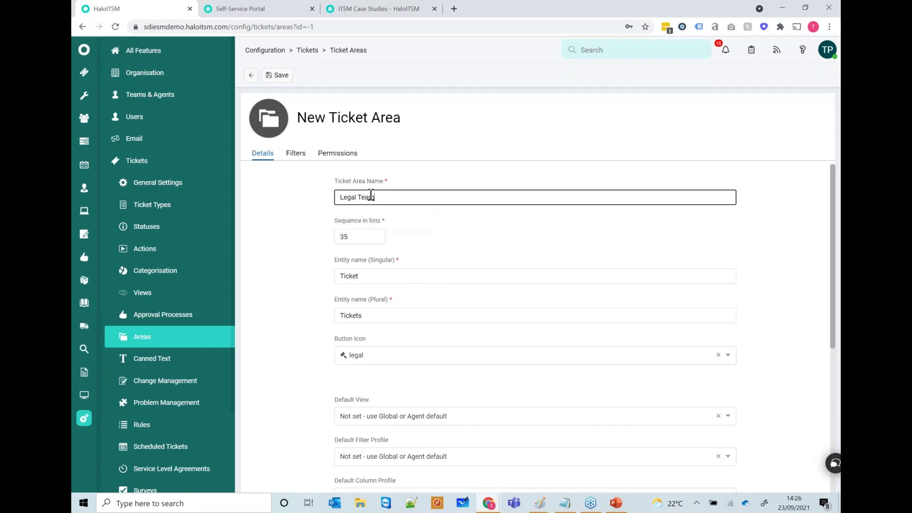
{"action": "left_click", "coordinate": [279, 76]}
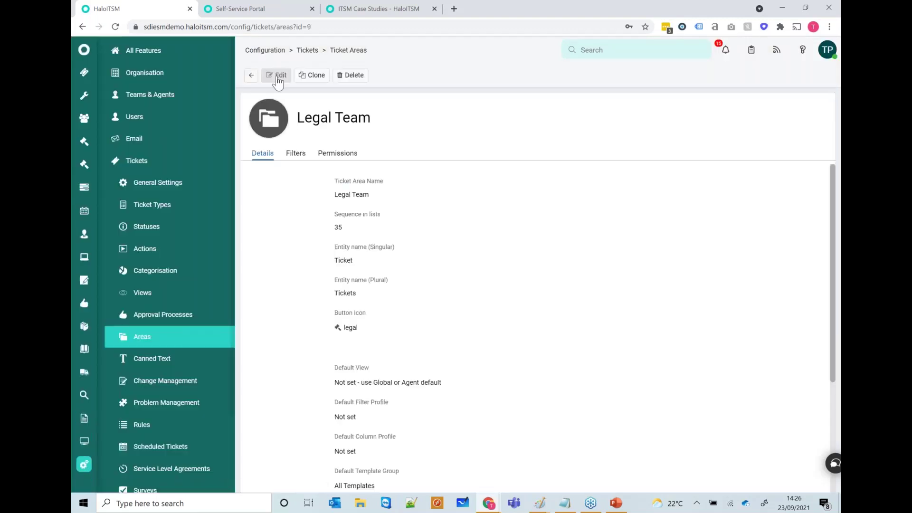
Step: Return to the ticket areas list, and go to the home page to view the area shortcuts
{"action": "left_click", "coordinate": [251, 75]}
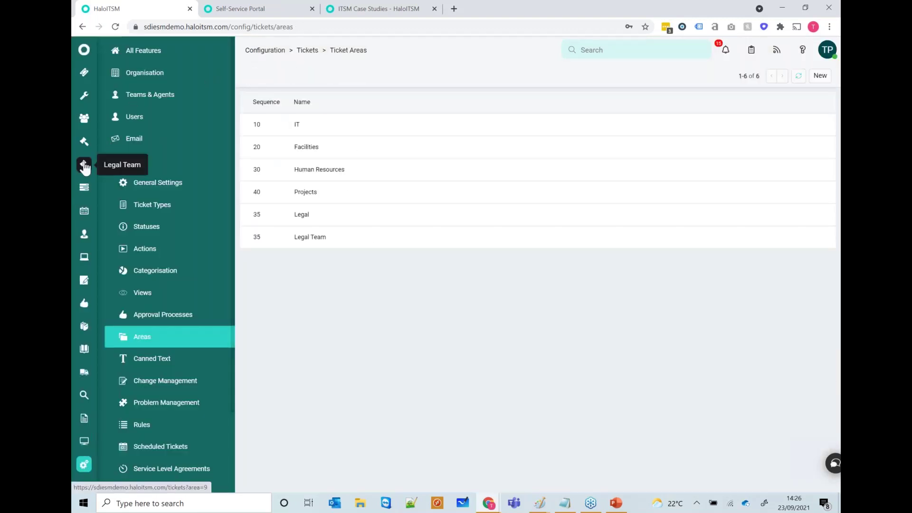
{"action": "left_click", "coordinate": [81, 56]}
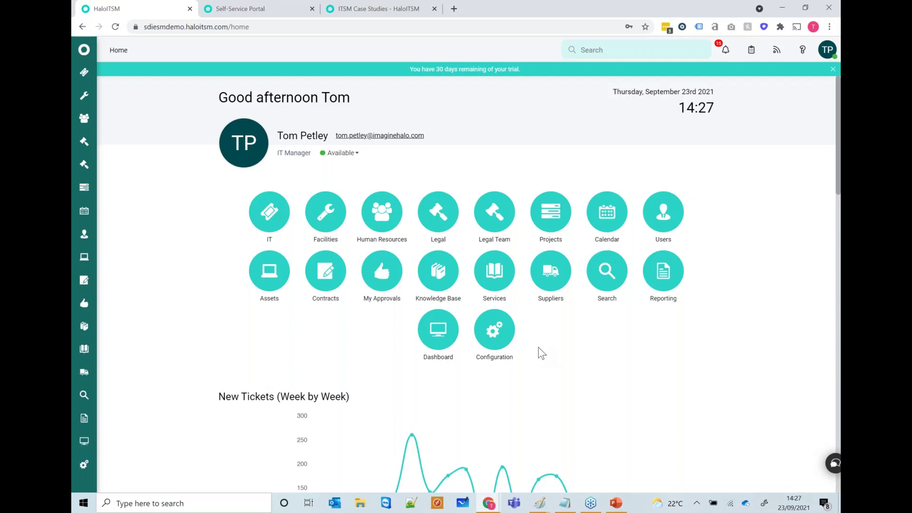
Step: Open the Legal Team area from the ticket Areas configuration and delete it
{"action": "left_click", "coordinate": [487, 341]}
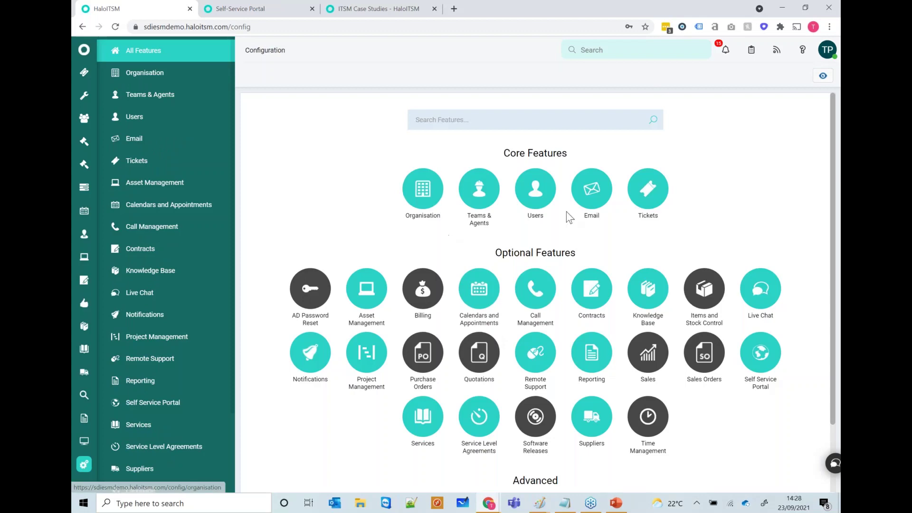
{"action": "left_click", "coordinate": [647, 194]}
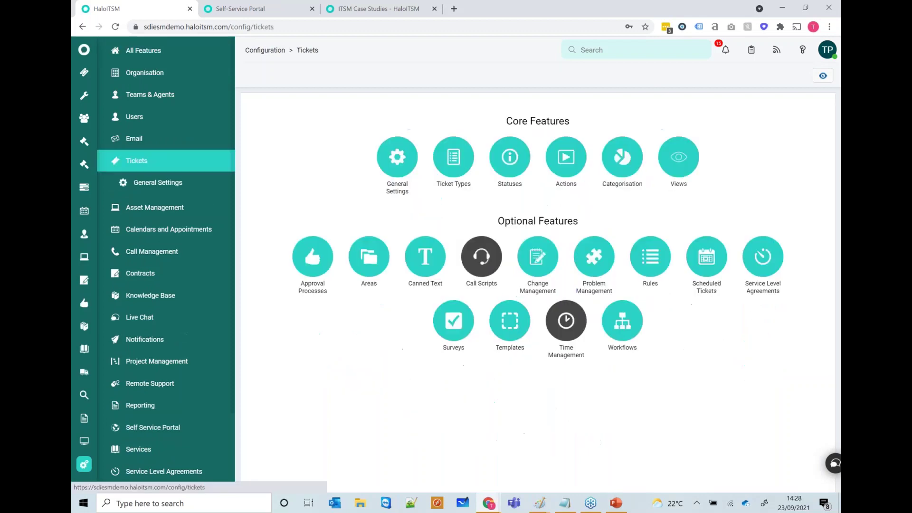
{"action": "left_click", "coordinate": [369, 252]}
{"action": "left_click", "coordinate": [372, 237]}
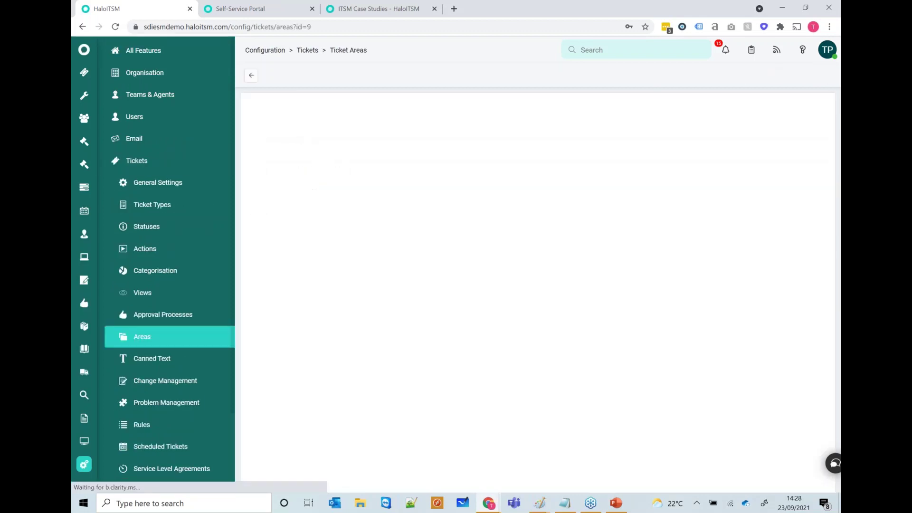
{"action": "left_click", "coordinate": [351, 75]}
{"action": "key", "text": "Return"}
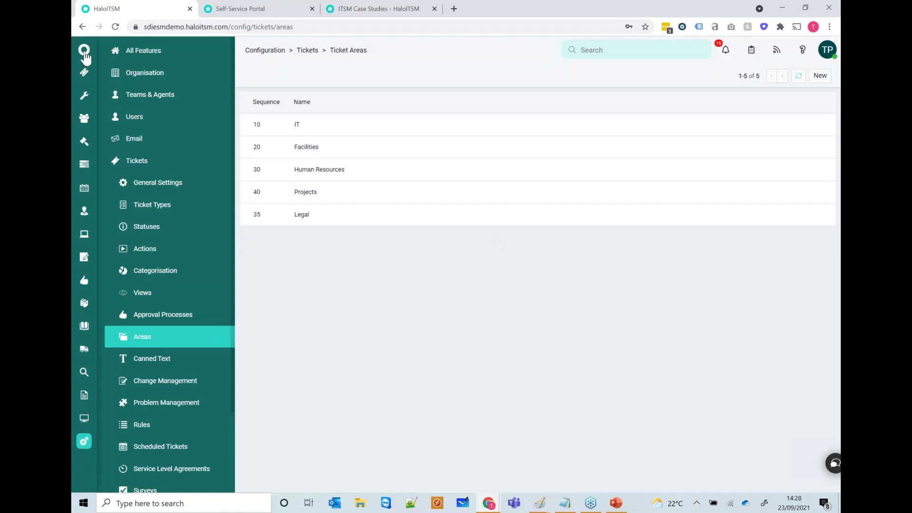
Step: View the home page, and open the Roles configuration for teams and agents
{"action": "left_click", "coordinate": [84, 51]}
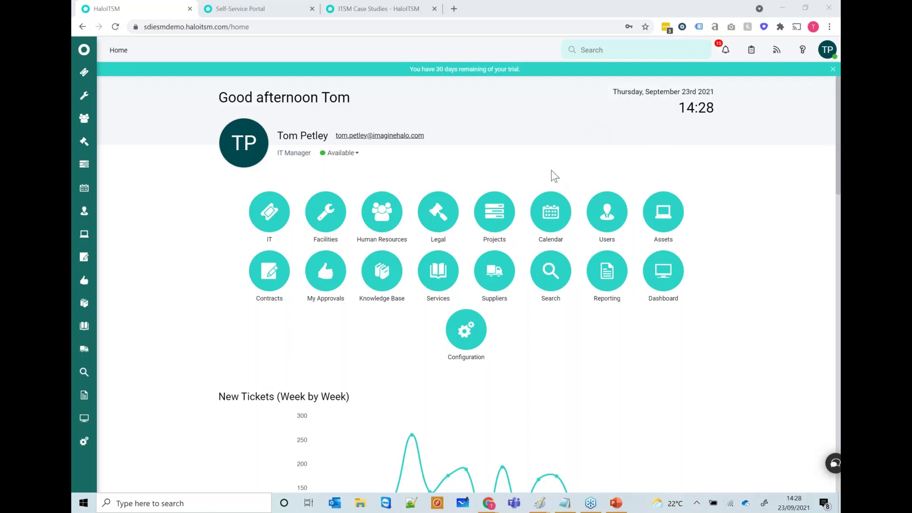
{"action": "left_click", "coordinate": [465, 330]}
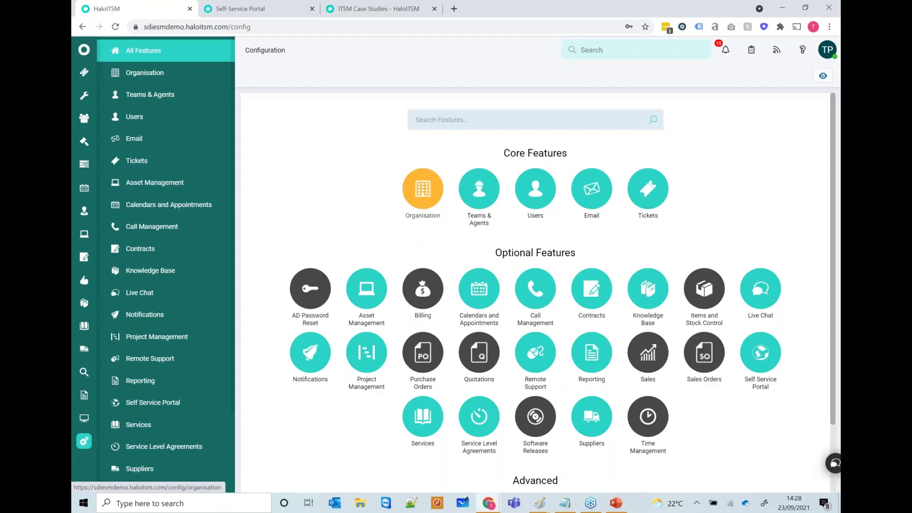
{"action": "left_click", "coordinate": [488, 200]}
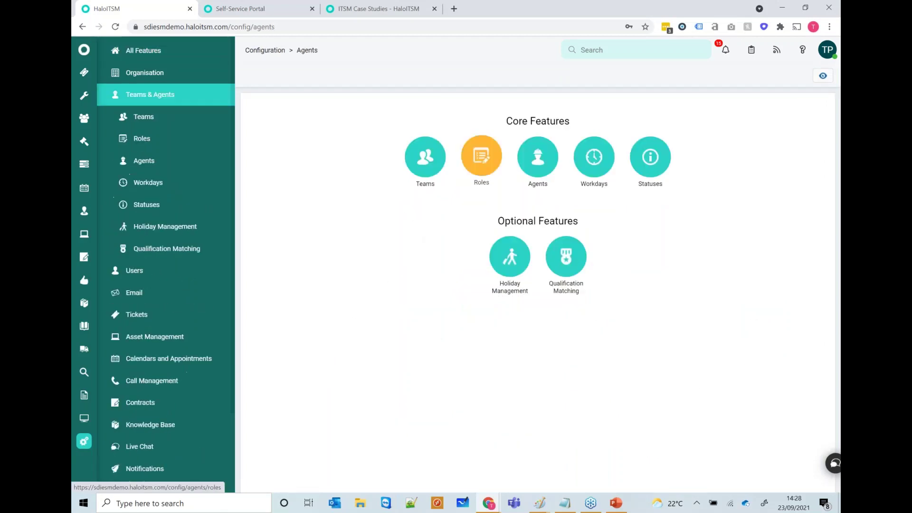
{"action": "left_click", "coordinate": [481, 157]}
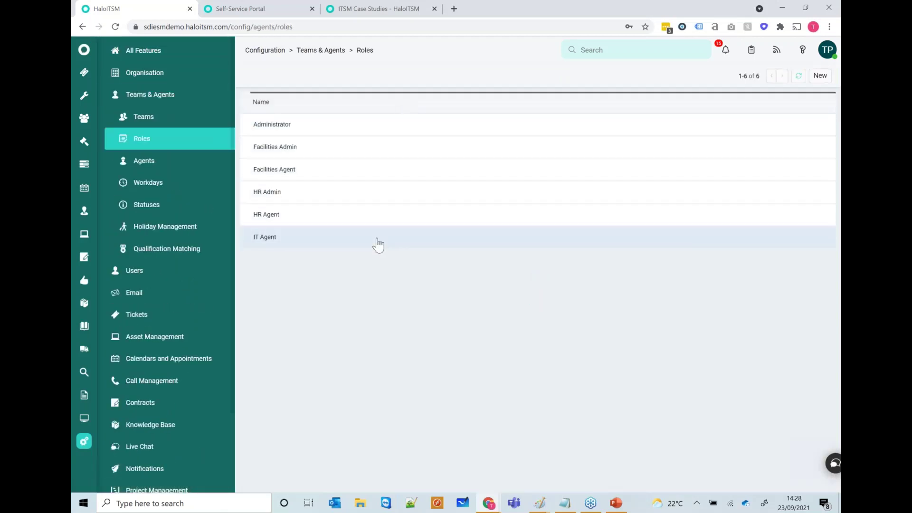